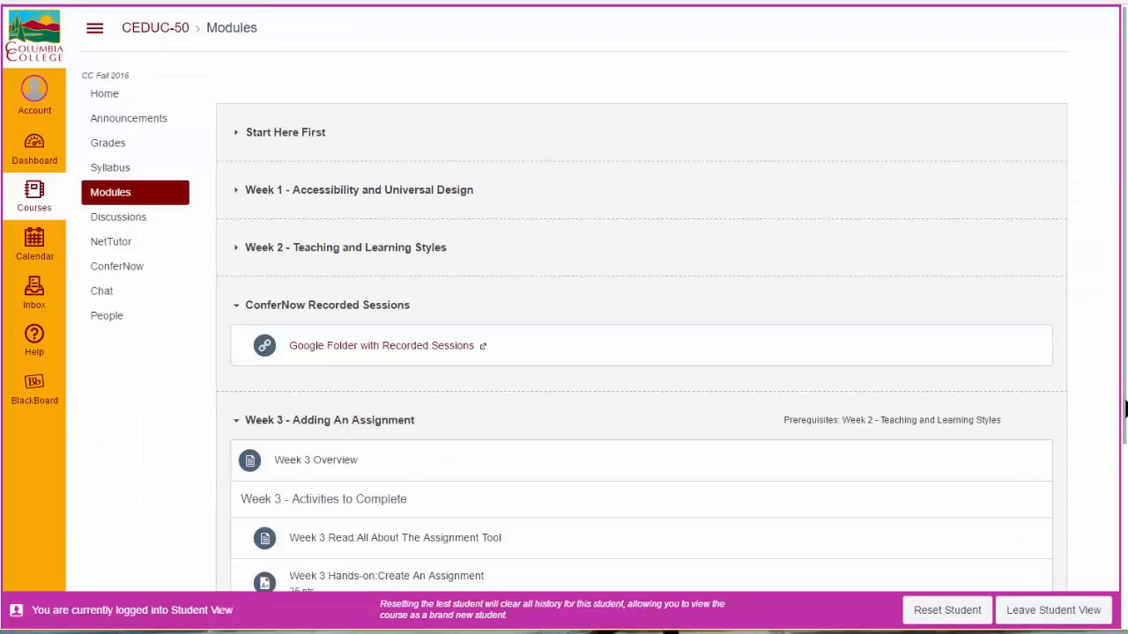
Open the "Week 3 Hands-on:Create An Assignment" page from the Week 3 module and read its overview, instructions and rubric.
{"action": "scroll", "coordinate": [633, 458], "scroll_direction": "down", "scroll_amount": 3}
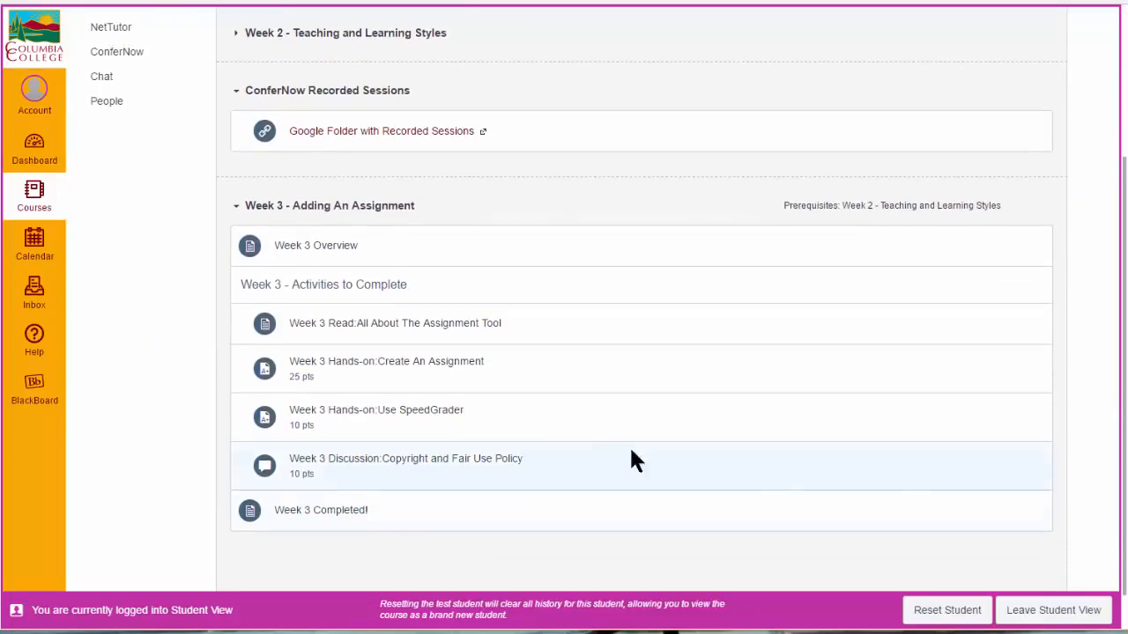
{"action": "left_click", "coordinate": [356, 374]}
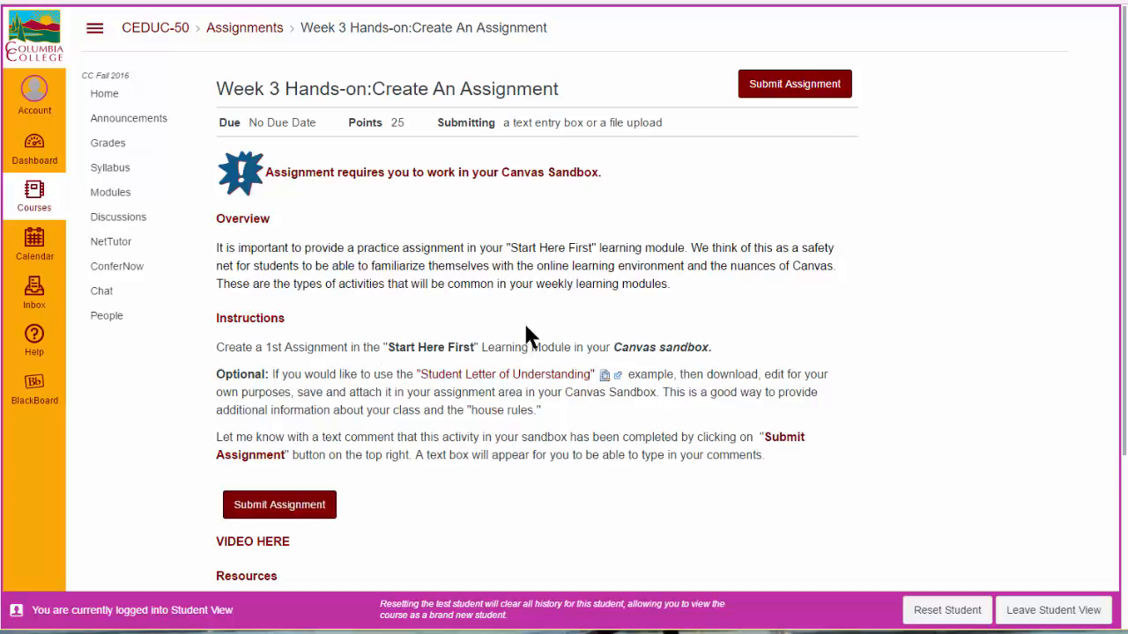
{"action": "scroll", "coordinate": [1126, 394], "scroll_direction": "down", "scroll_amount": 2}
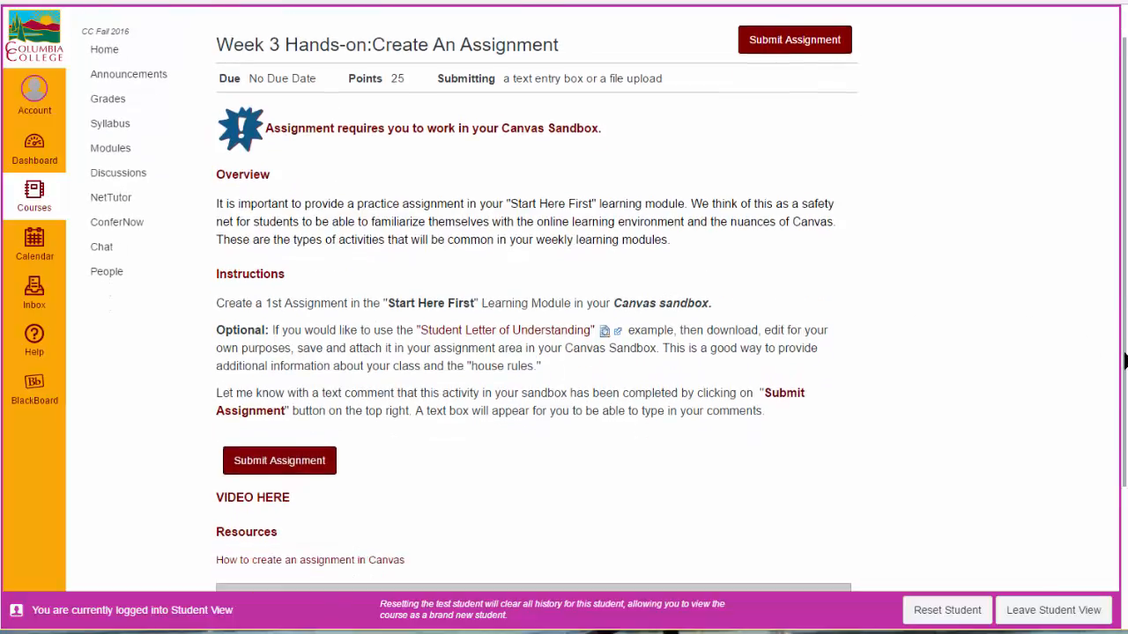
{"action": "scroll", "coordinate": [1126, 394], "scroll_direction": "down", "scroll_amount": 3}
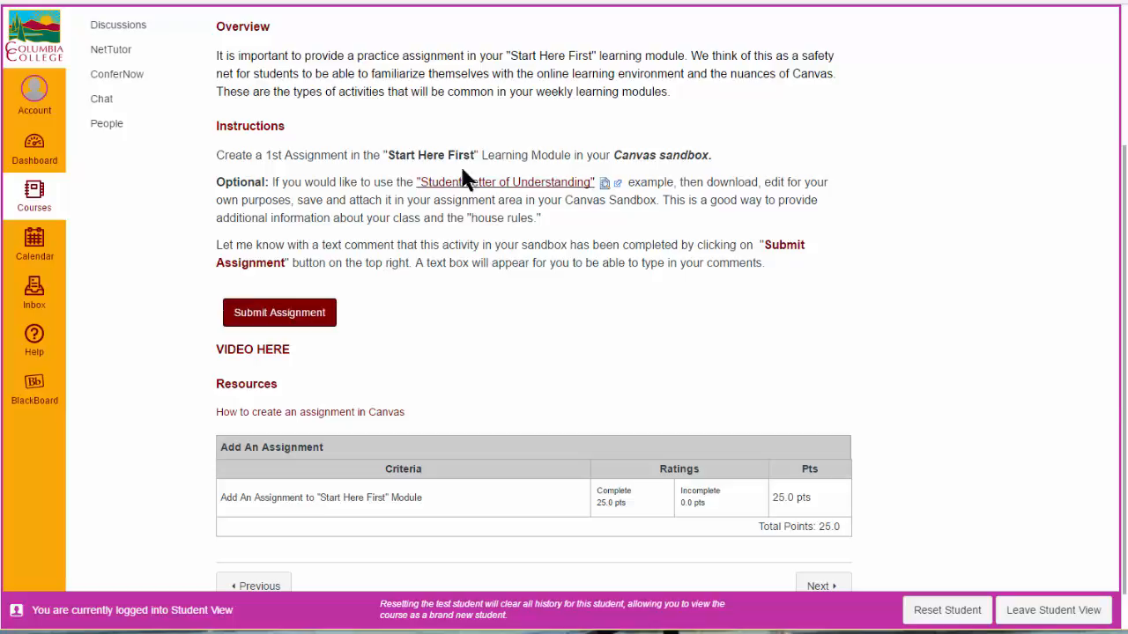
Preview the "Student Letter of Understanding" example within the assignment instructions and read through its statements.
{"action": "left_click", "coordinate": [603, 185]}
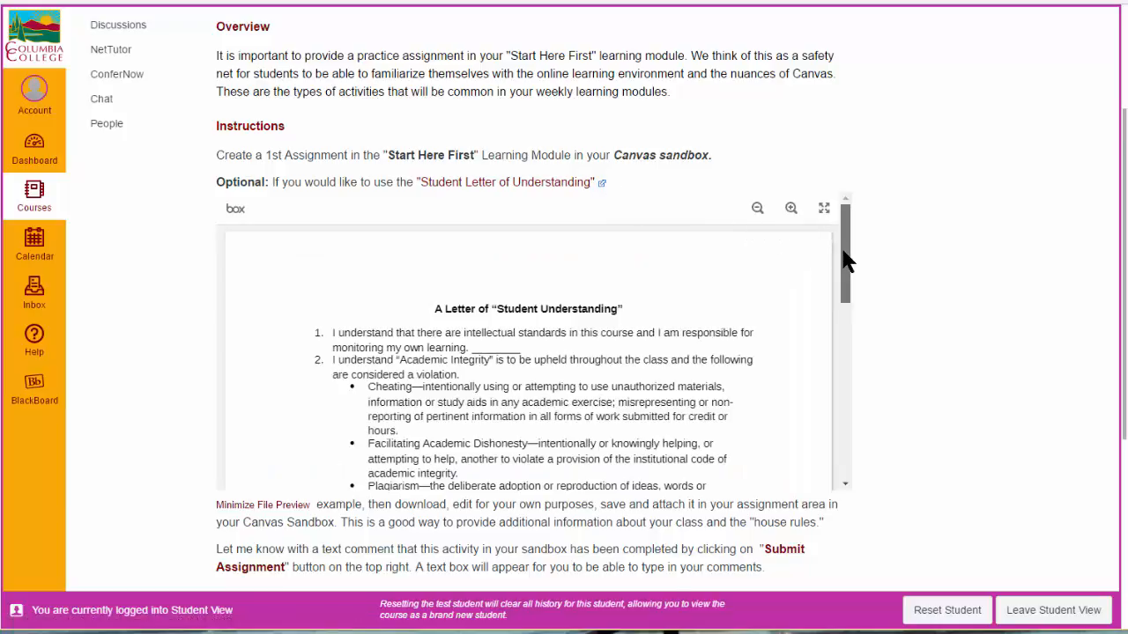
{"action": "left_click_drag", "start_coordinate": [842, 251], "coordinate": [834, 314]}
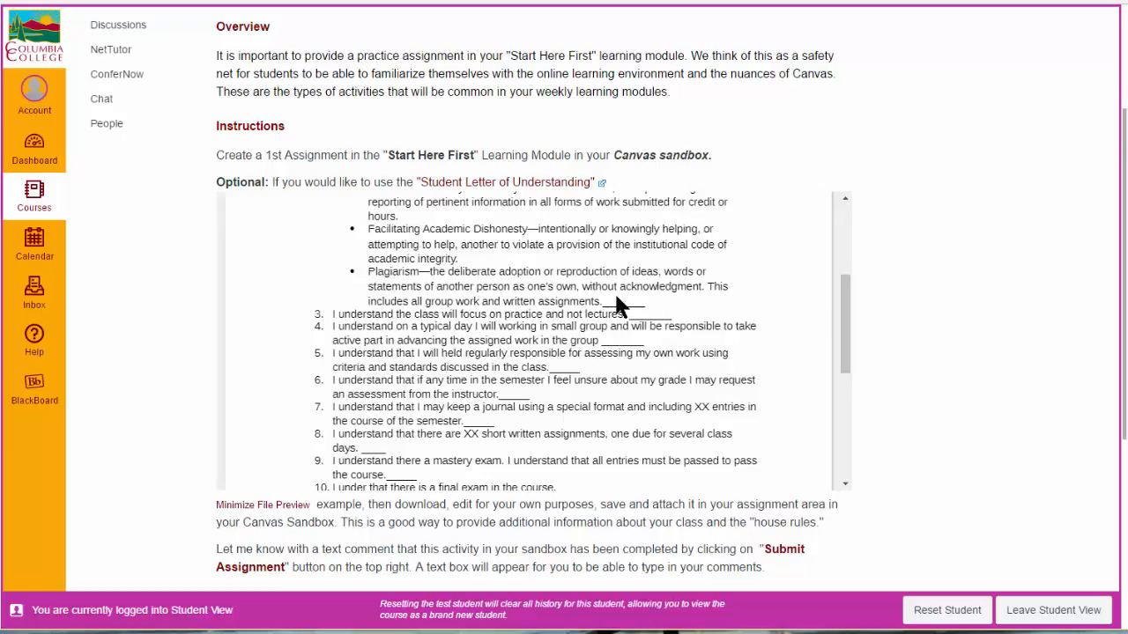
{"action": "left_click_drag", "start_coordinate": [842, 322], "coordinate": [827, 251]}
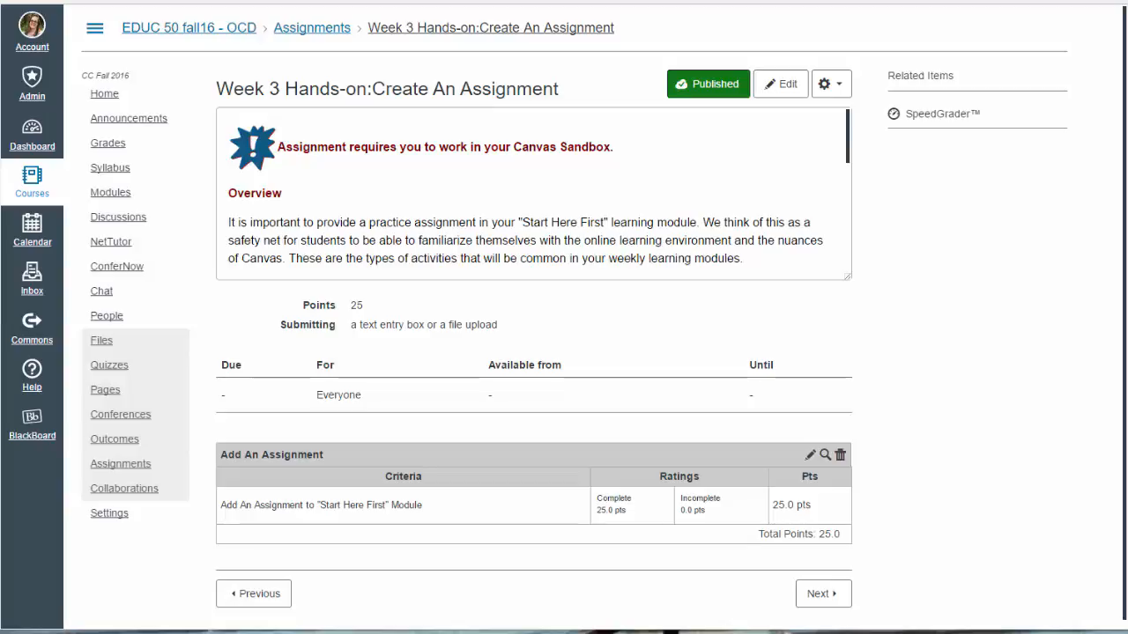
Go to the course's modules list and show the contents of the "Start Here First" module.
{"action": "left_click", "coordinate": [115, 194]}
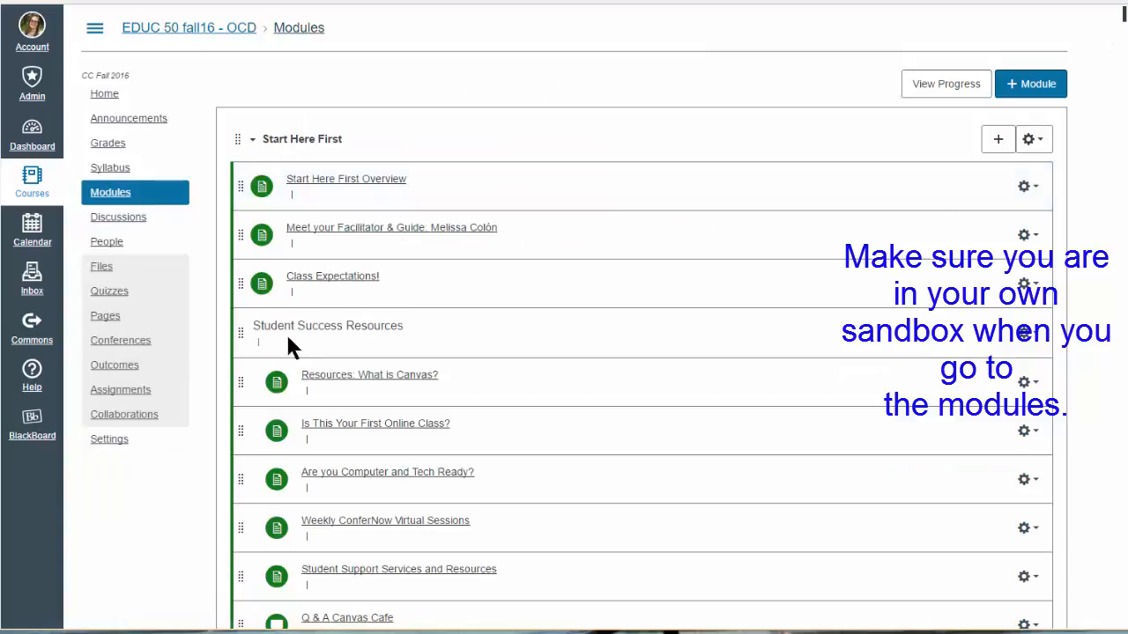
{"action": "left_click", "coordinate": [256, 138]}
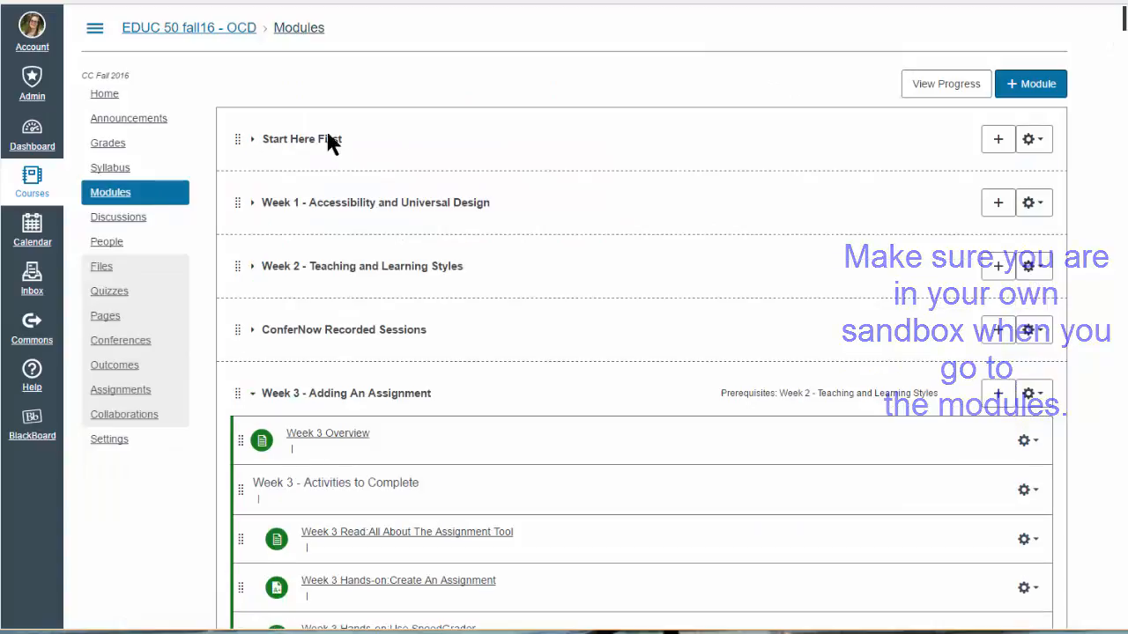
{"action": "left_click", "coordinate": [255, 141]}
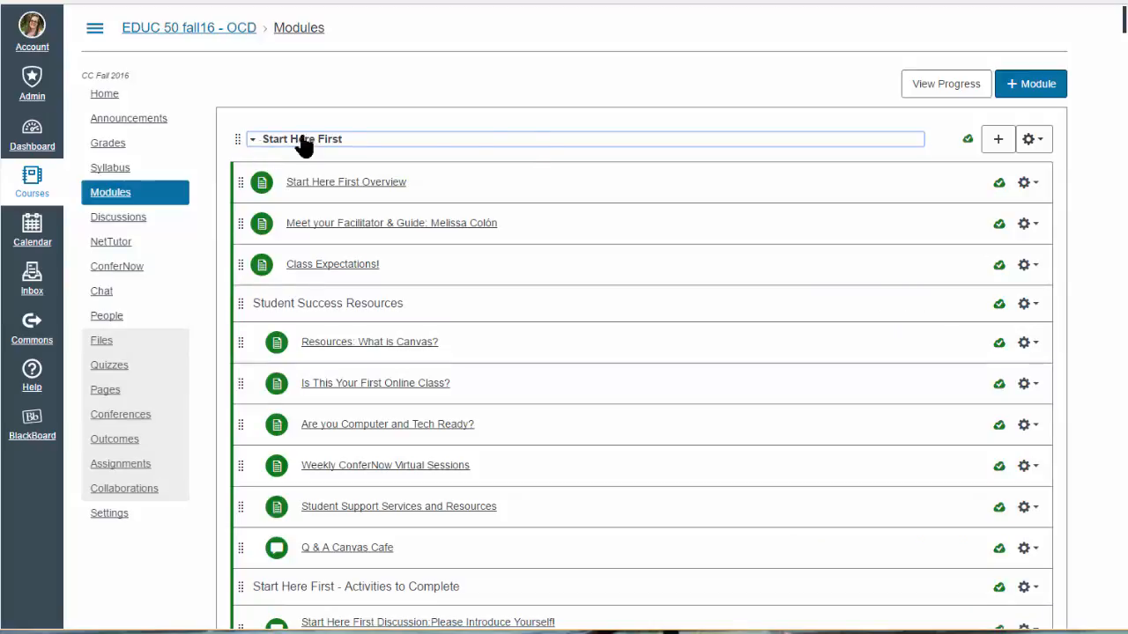
Add a new assignment named "Student Letter of Understanding" to the "Start Here First" module.
{"action": "left_click", "coordinate": [997, 148]}
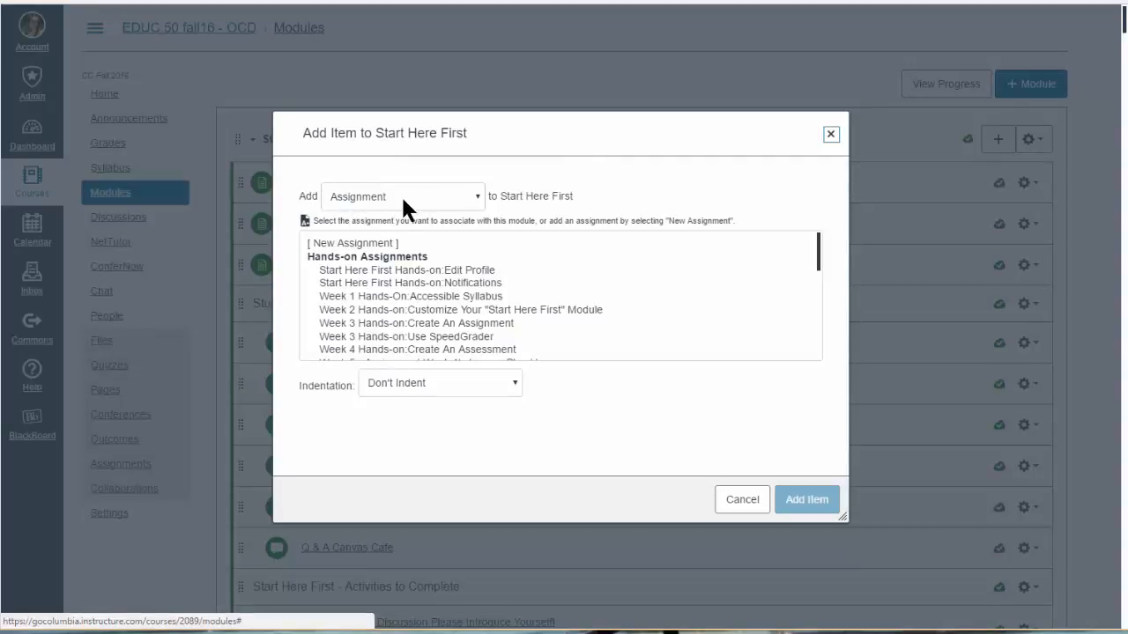
{"action": "left_click", "coordinate": [359, 243]}
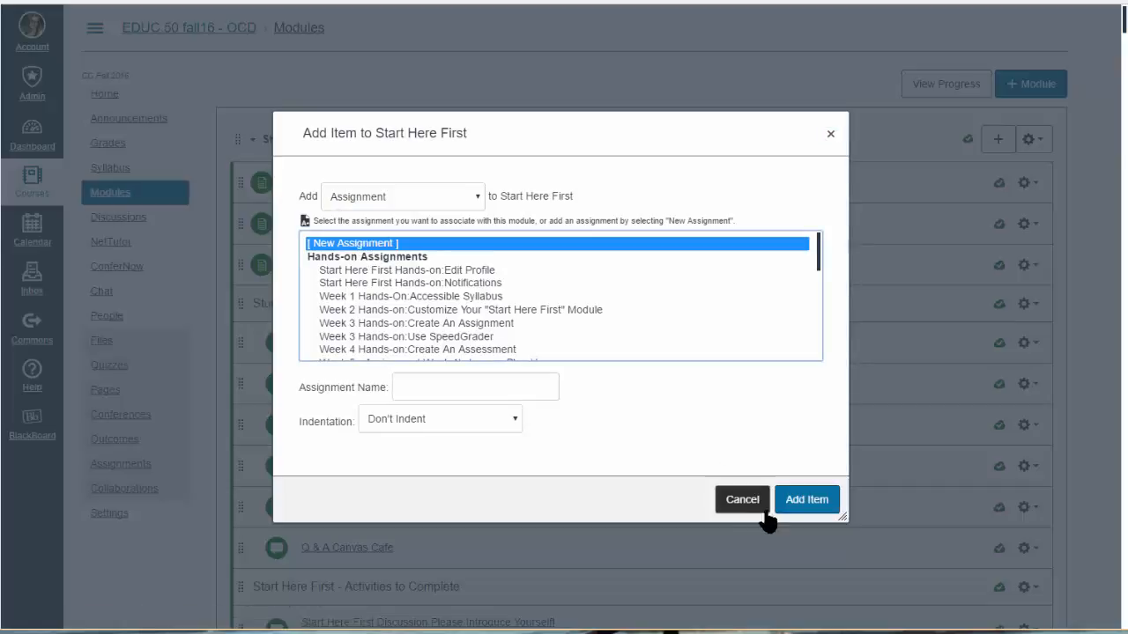
{"action": "left_click", "coordinate": [460, 388]}
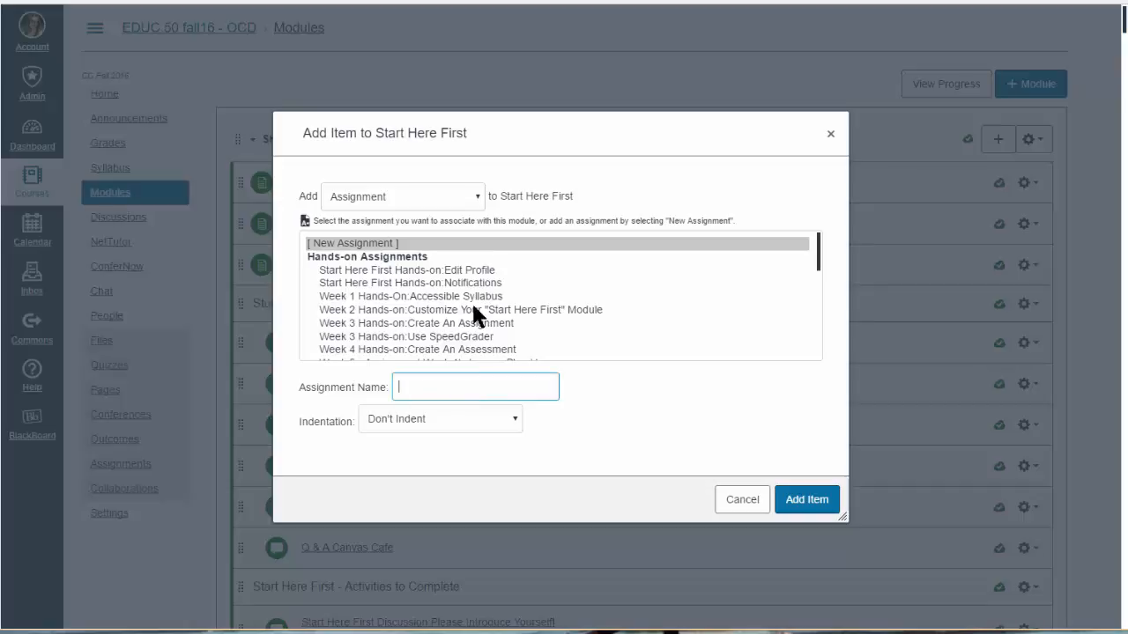
{"action": "type", "text": "Student Letter of Understandi"}
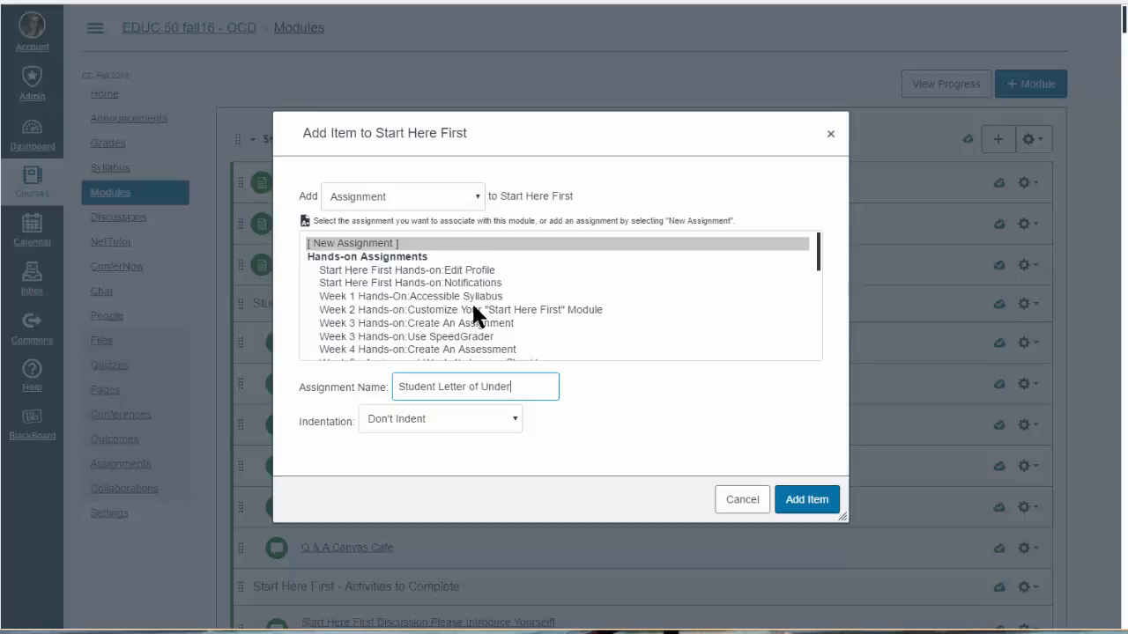
{"action": "type", "text": "ng"}
{"action": "left_click", "coordinate": [793, 506]}
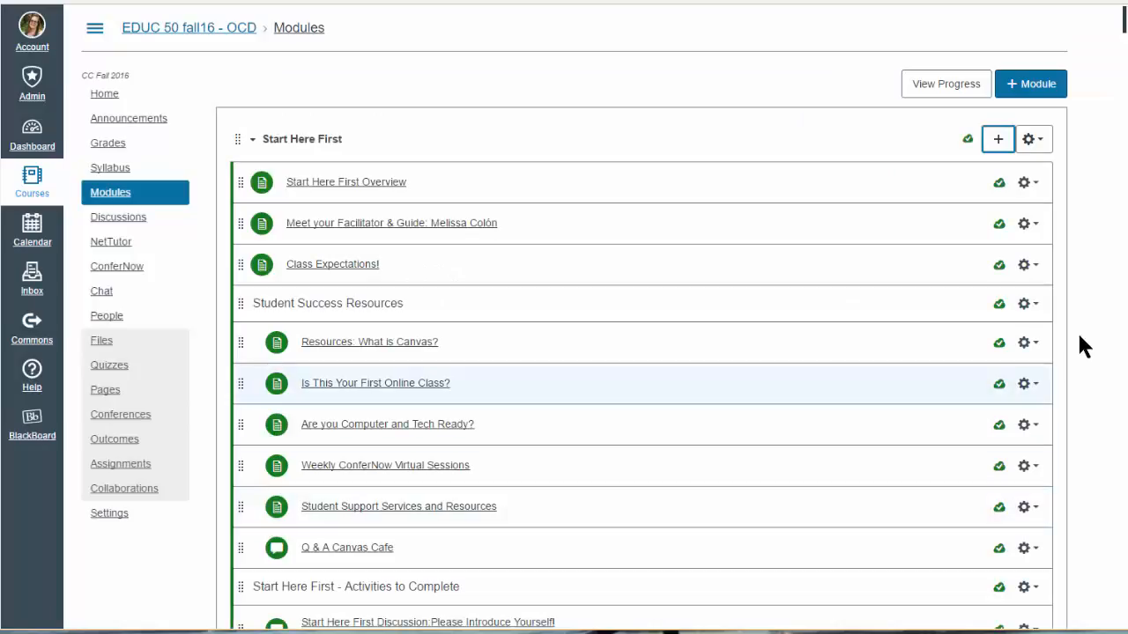
Open the "Student Letter of Understanding" assignment at the end of the "Start Here First" module for editing.
{"action": "left_click_drag", "start_coordinate": [1124, 40], "coordinate": [1124, 64]}
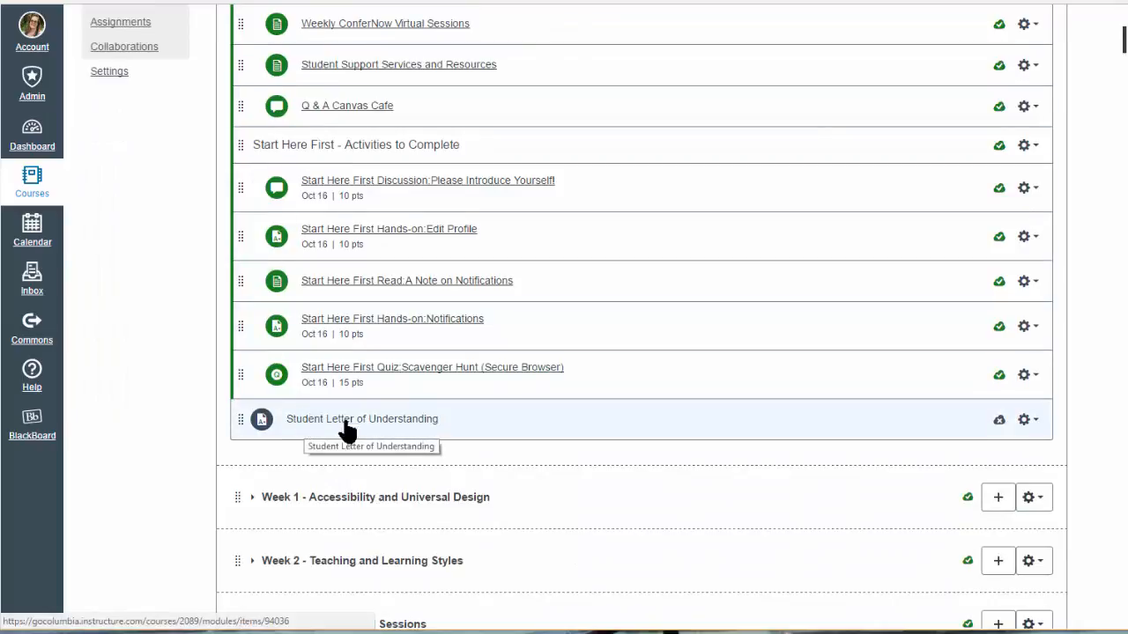
{"action": "left_click", "coordinate": [1036, 420]}
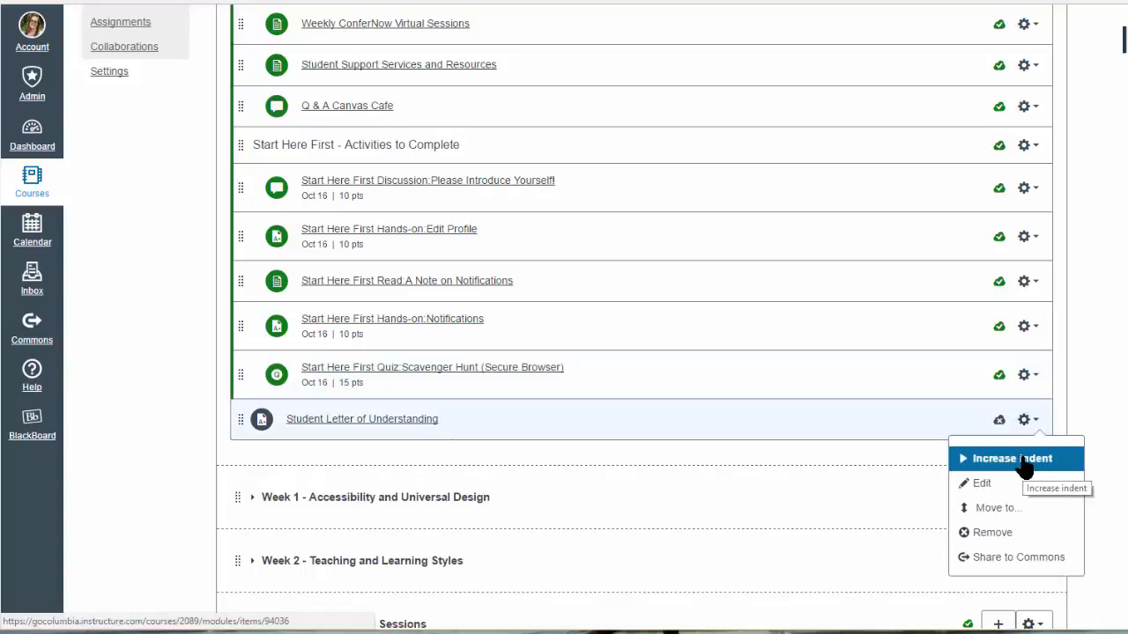
{"action": "left_click", "coordinate": [387, 428]}
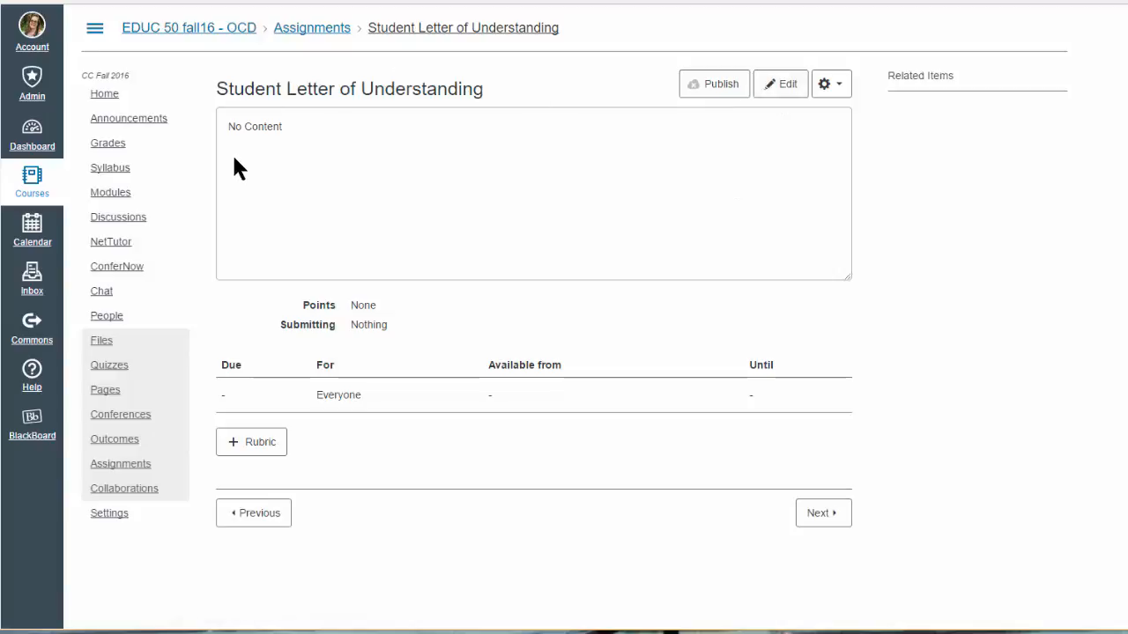
{"action": "left_click", "coordinate": [789, 89]}
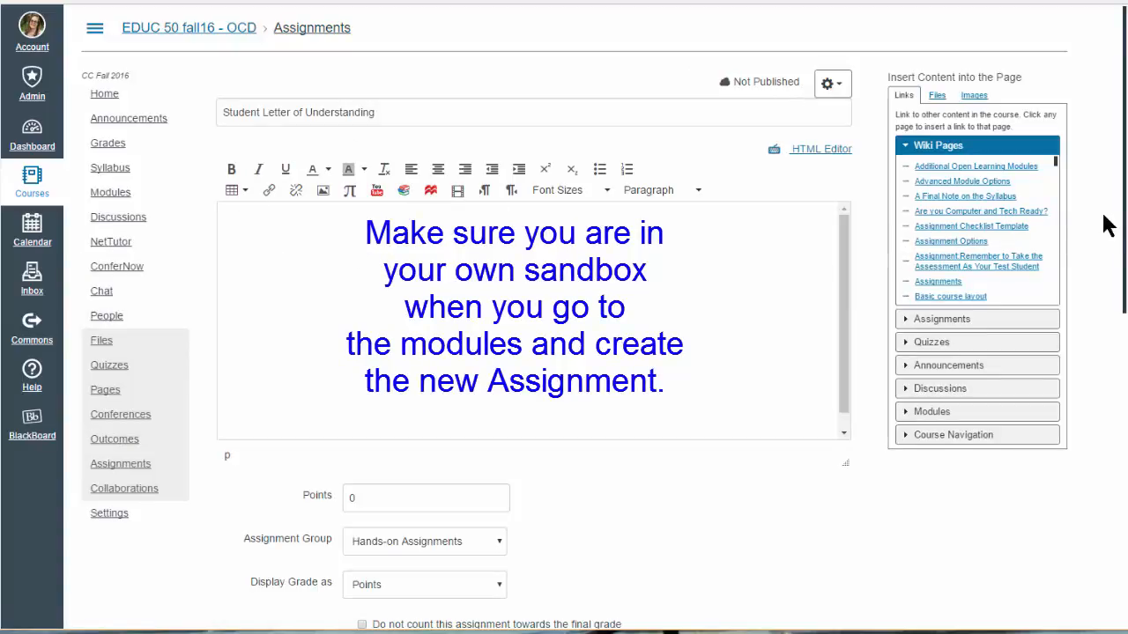
Write "Instructions:" in the assignment description, followed by a separate line reading "Student letter of Understanding".
{"action": "scroll", "coordinate": [1124, 236], "scroll_direction": "down", "scroll_amount": 1}
{"action": "left_click", "coordinate": [417, 142]}
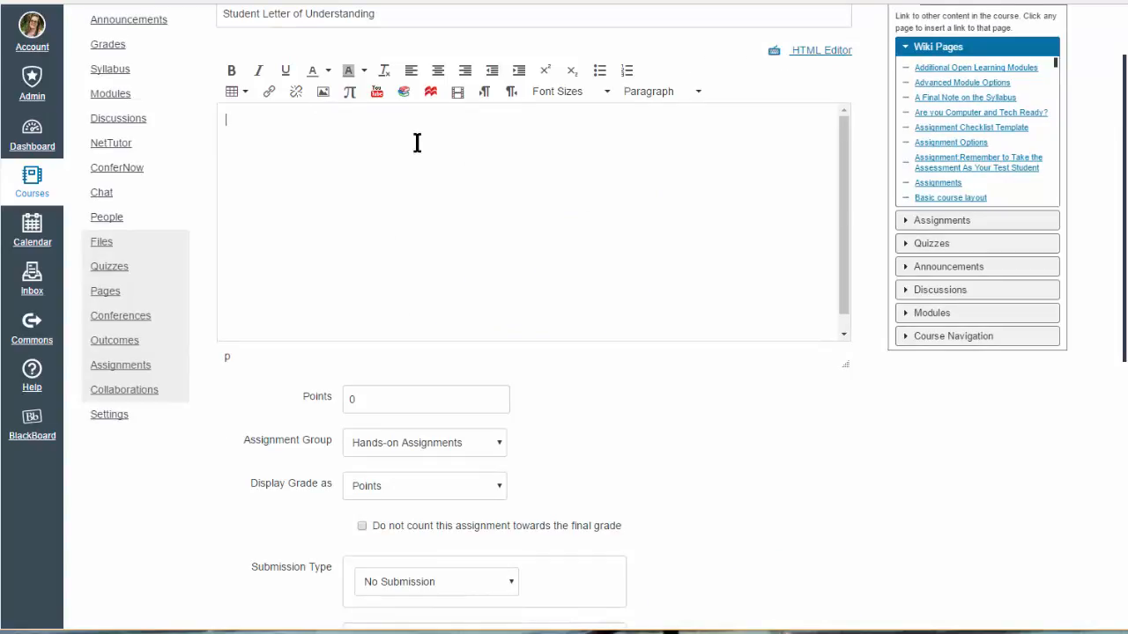
{"action": "type", "text": "Instructions"}
{"action": "key", "text": "Return"}
{"action": "key", "text": "Return"}
{"action": "type", "text": "Student "}
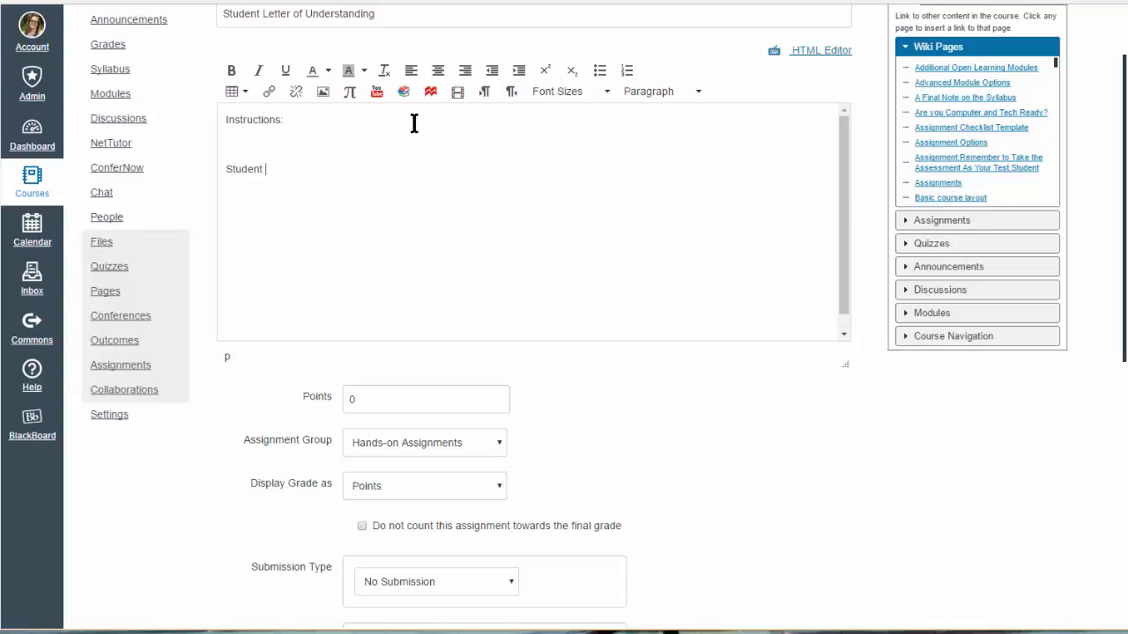
{"action": "type", "text": "letter of Understanding"}
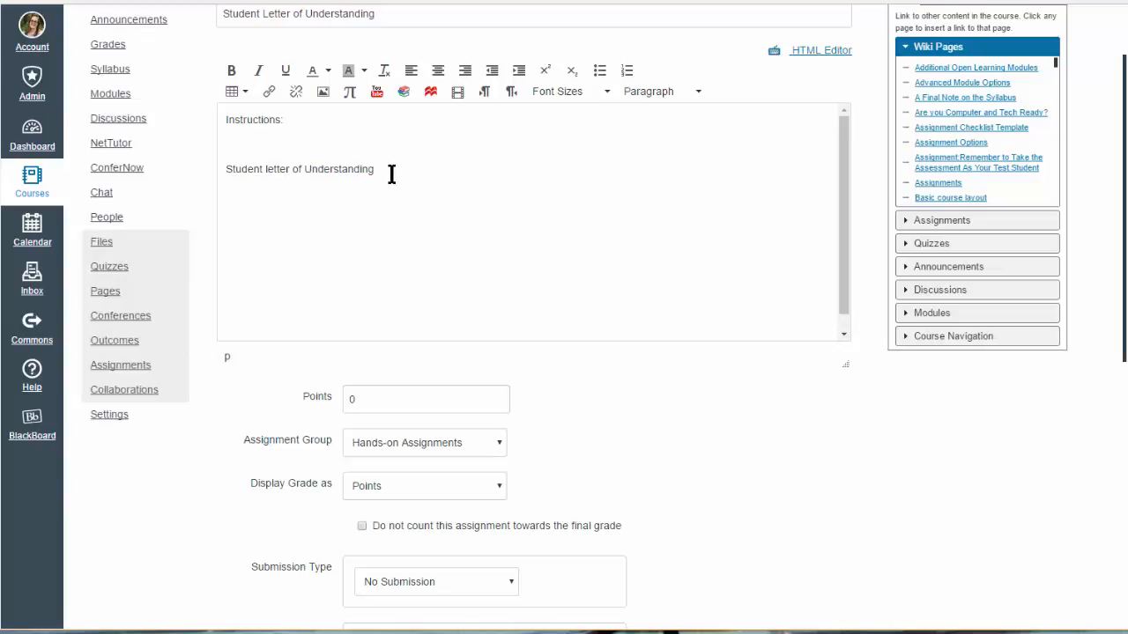
Link the "Student letter of Understanding" text in the description to the course file spr16-EDUC50-Syllabus-wo-assignmentlist.pdf.
{"action": "left_click_drag", "start_coordinate": [375, 168], "coordinate": [222, 169]}
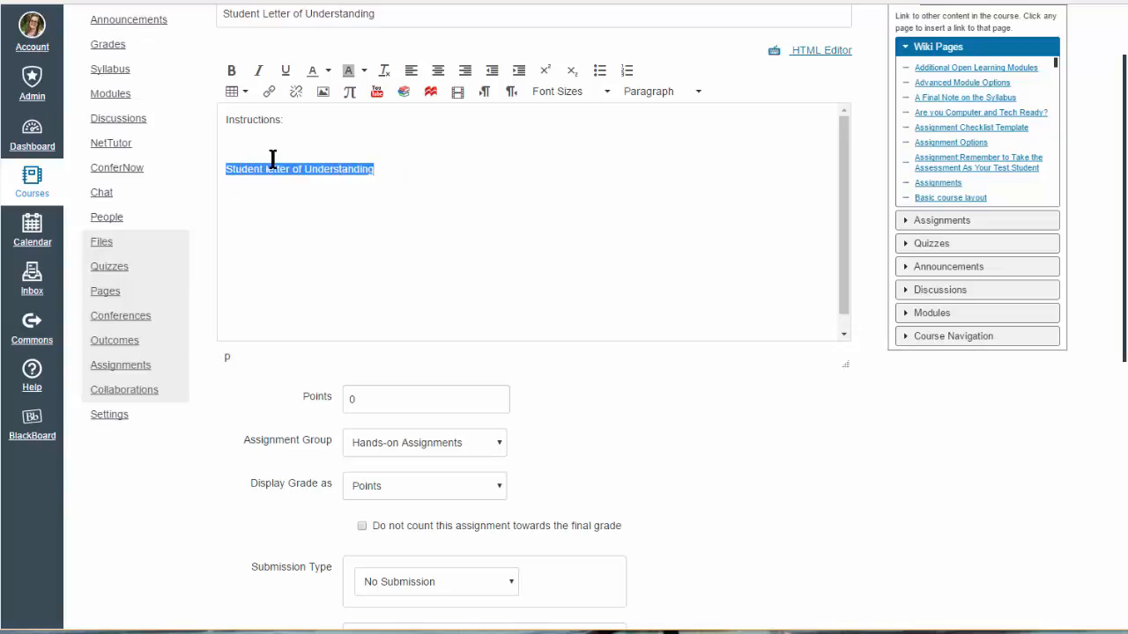
{"action": "scroll", "coordinate": [1119, 101], "scroll_direction": "up", "scroll_amount": 1}
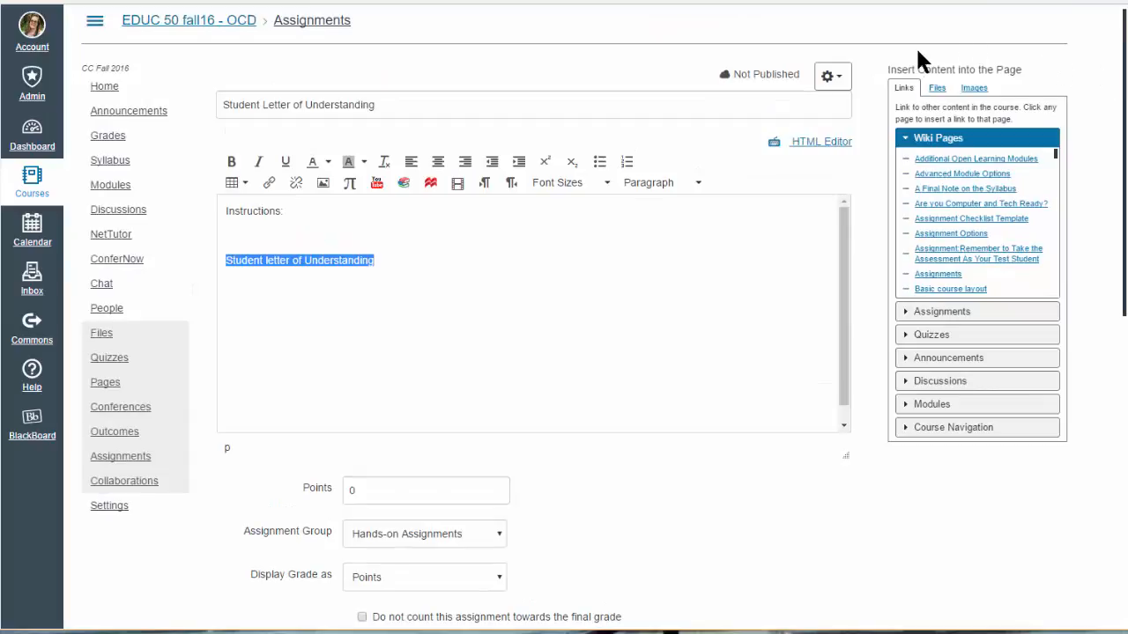
{"action": "left_click", "coordinate": [932, 89]}
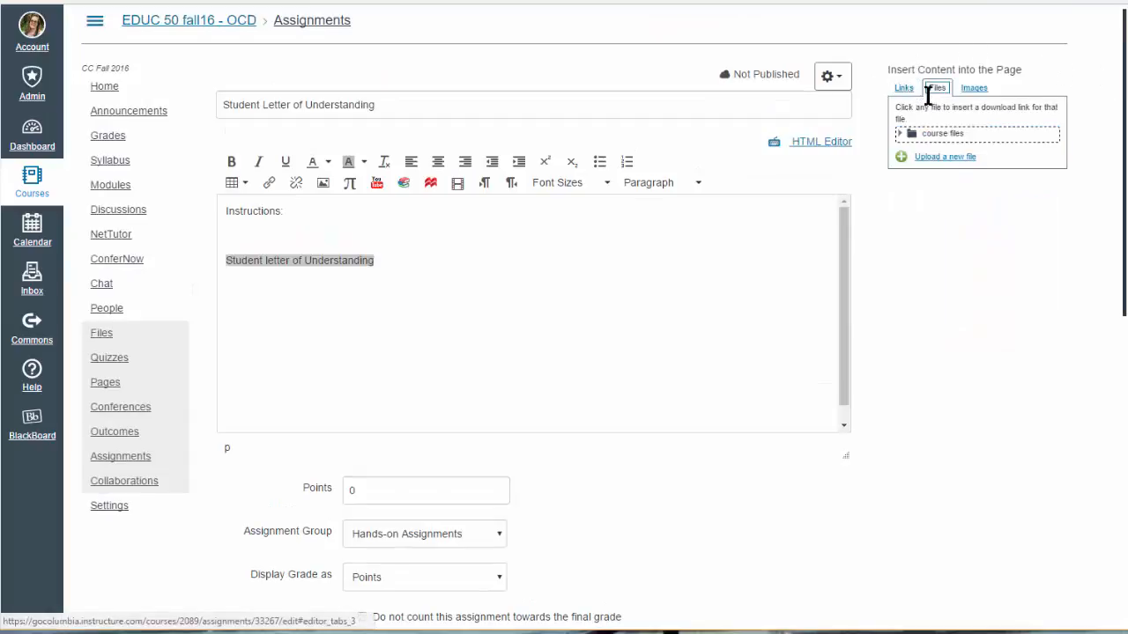
{"action": "left_click", "coordinate": [907, 135]}
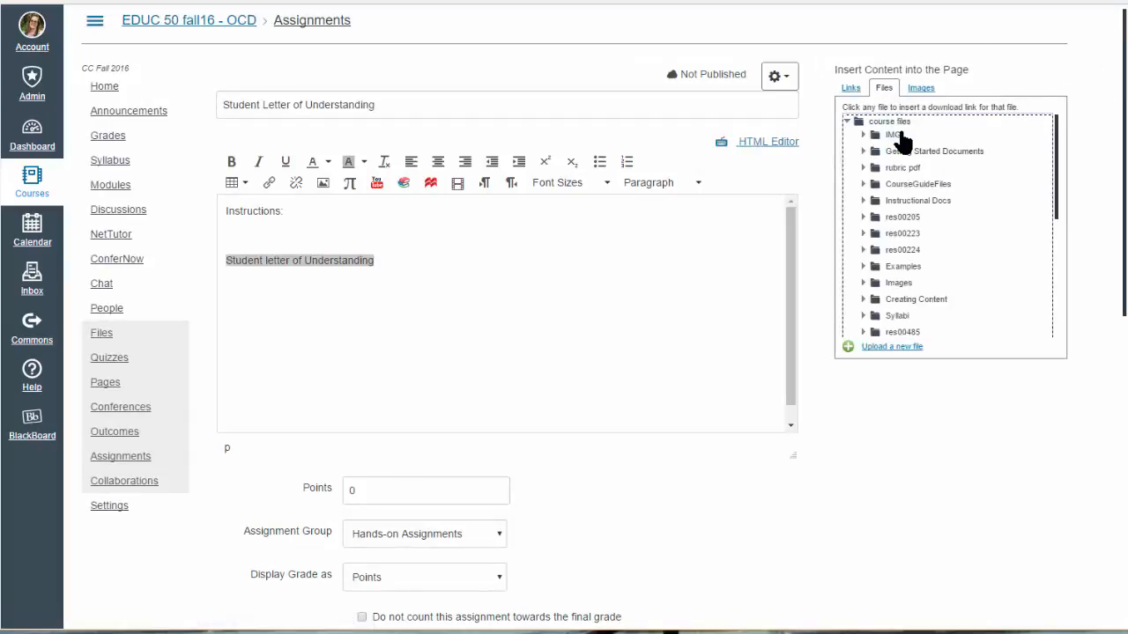
{"action": "left_click_drag", "start_coordinate": [1056, 196], "coordinate": [1058, 324]}
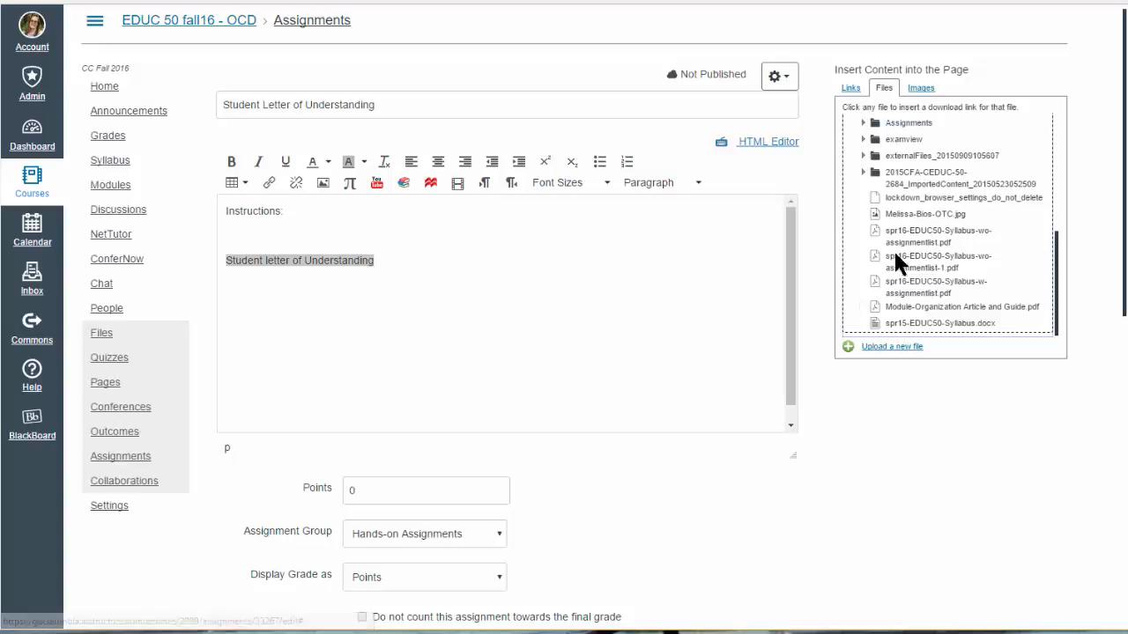
{"action": "left_click_drag", "start_coordinate": [894, 249], "coordinate": [897, 254]}
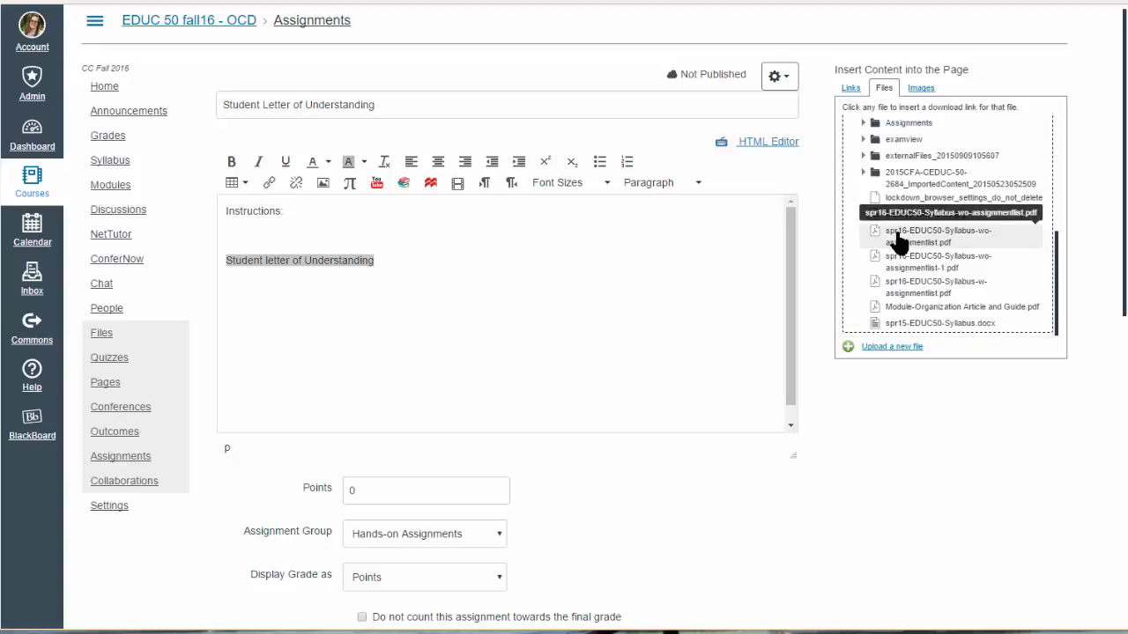
{"action": "left_click", "coordinate": [899, 238]}
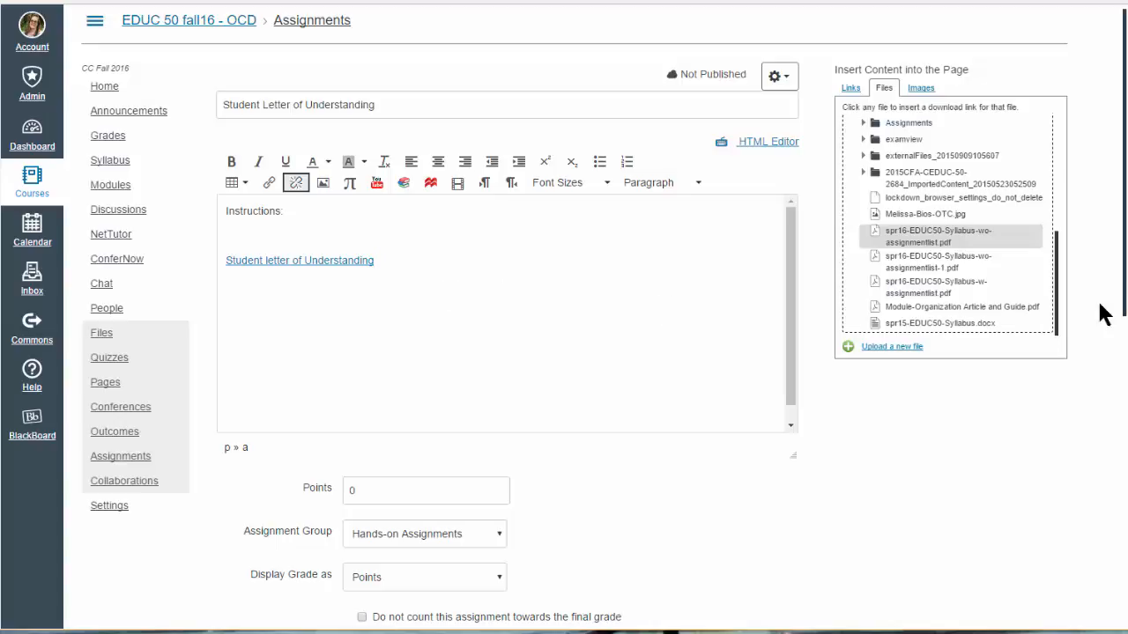
Set the assignment's points to 10.
{"action": "scroll", "coordinate": [1124, 294], "scroll_direction": "down", "scroll_amount": 1}
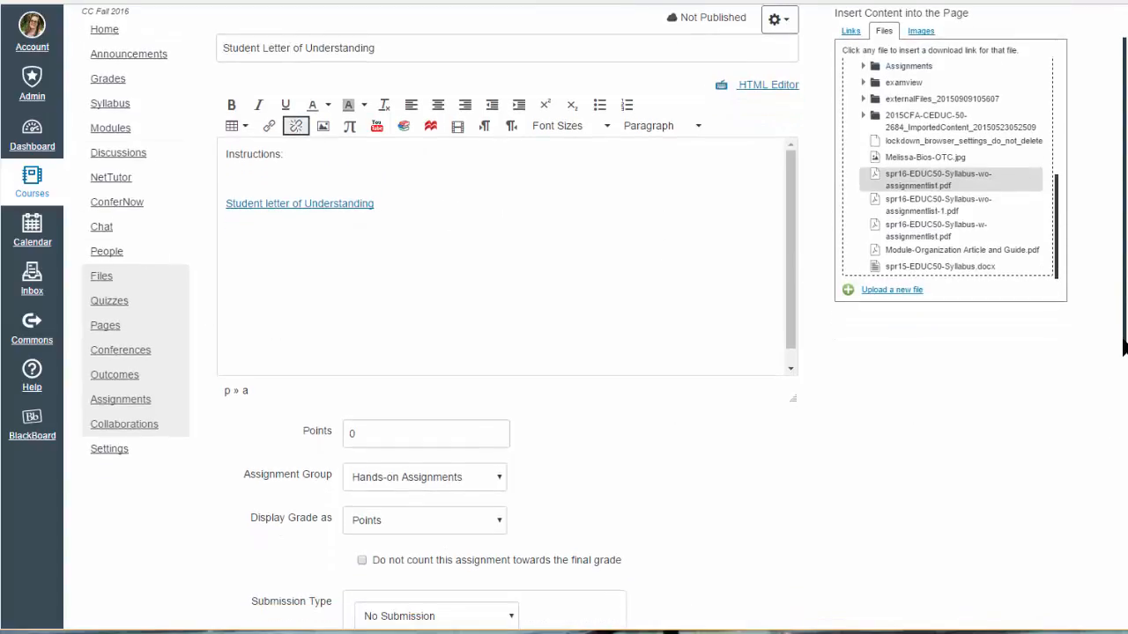
{"action": "scroll", "coordinate": [1124, 343], "scroll_direction": "down", "scroll_amount": 3}
{"action": "scroll", "coordinate": [1124, 440], "scroll_direction": "down", "scroll_amount": 1}
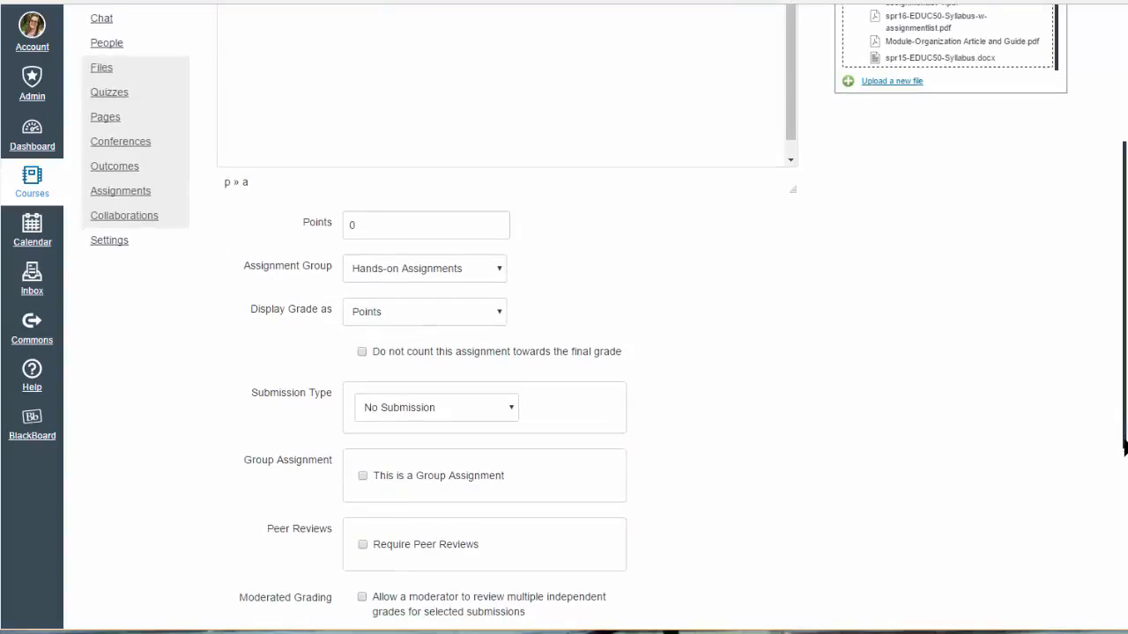
{"action": "left_click_drag", "start_coordinate": [373, 195], "coordinate": [339, 187]}
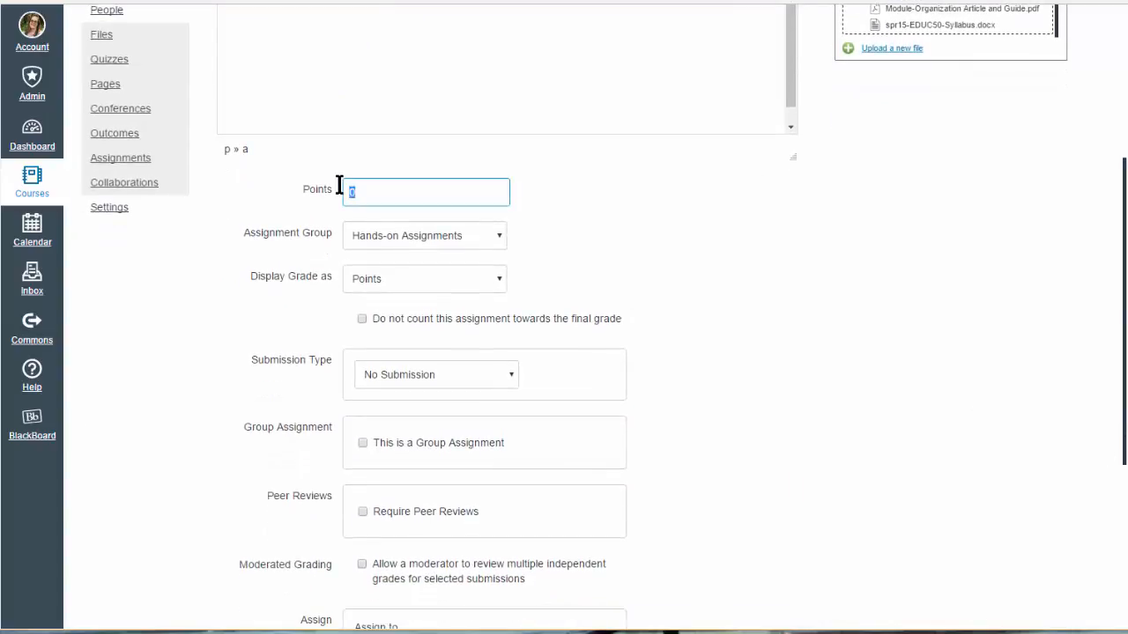
{"action": "type", "text": "25"}
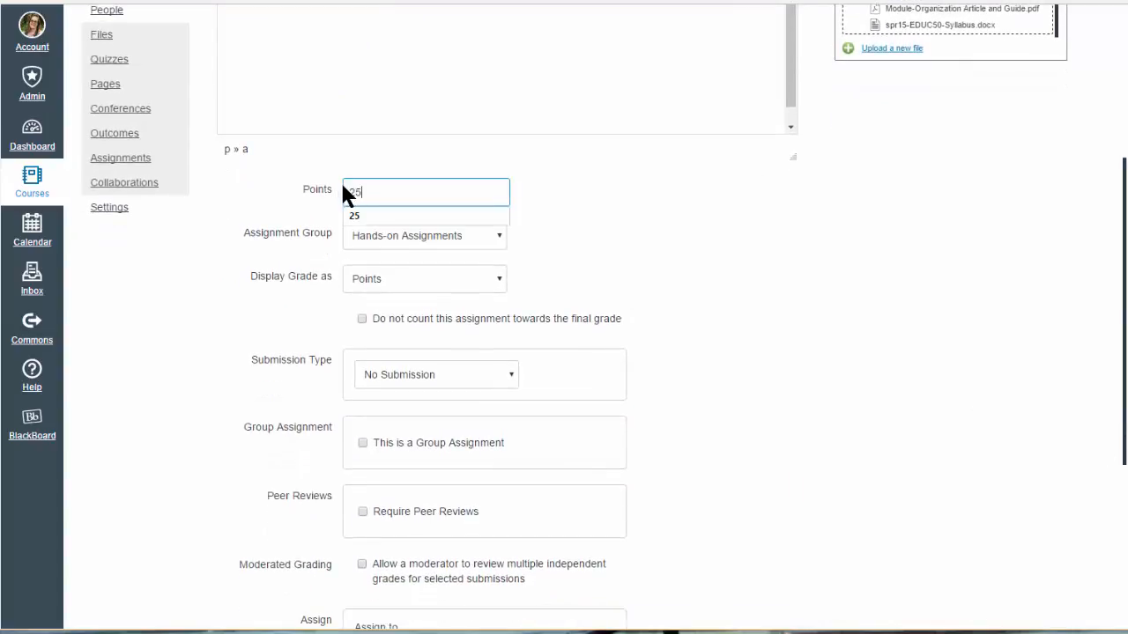
{"action": "left_click_drag", "start_coordinate": [367, 186], "coordinate": [344, 190]}
{"action": "type", "text": "10"}
{"action": "left_click", "coordinate": [684, 220]}
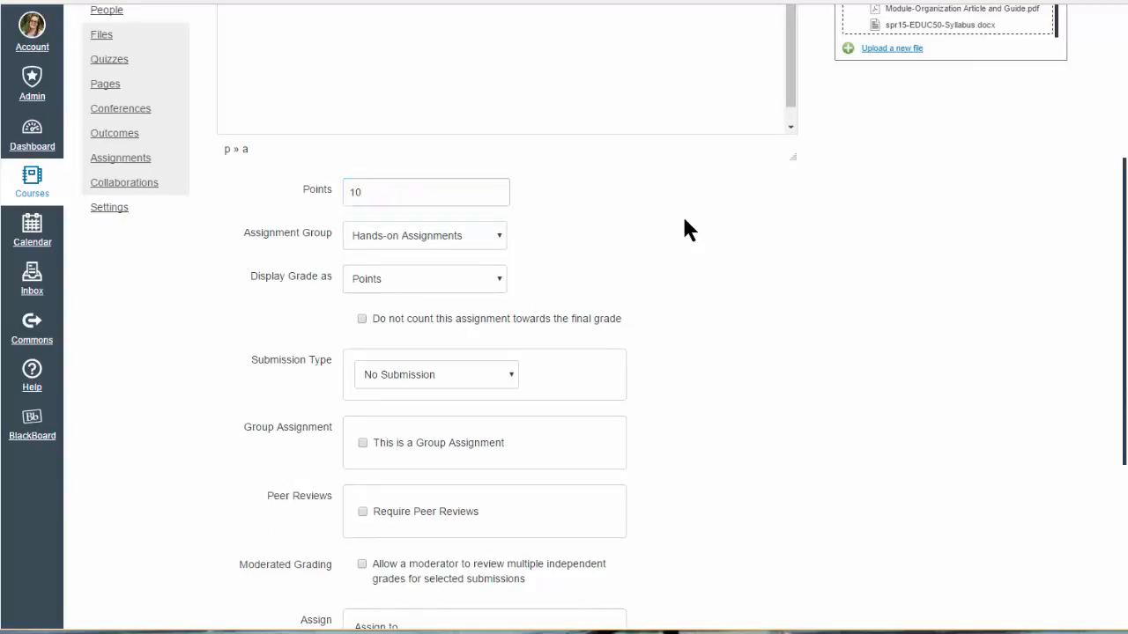
{"action": "left_click_drag", "start_coordinate": [1125, 254], "coordinate": [1112, 356]}
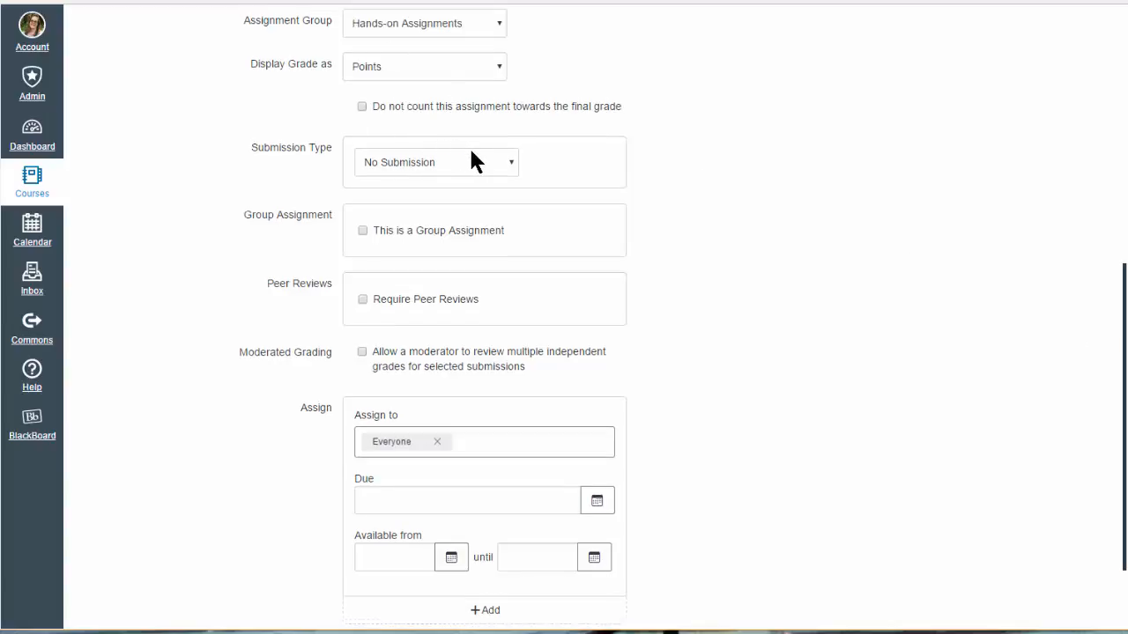
Set the assignment's submission type to Online and allow File Uploads as the entry option.
{"action": "left_click", "coordinate": [510, 161]}
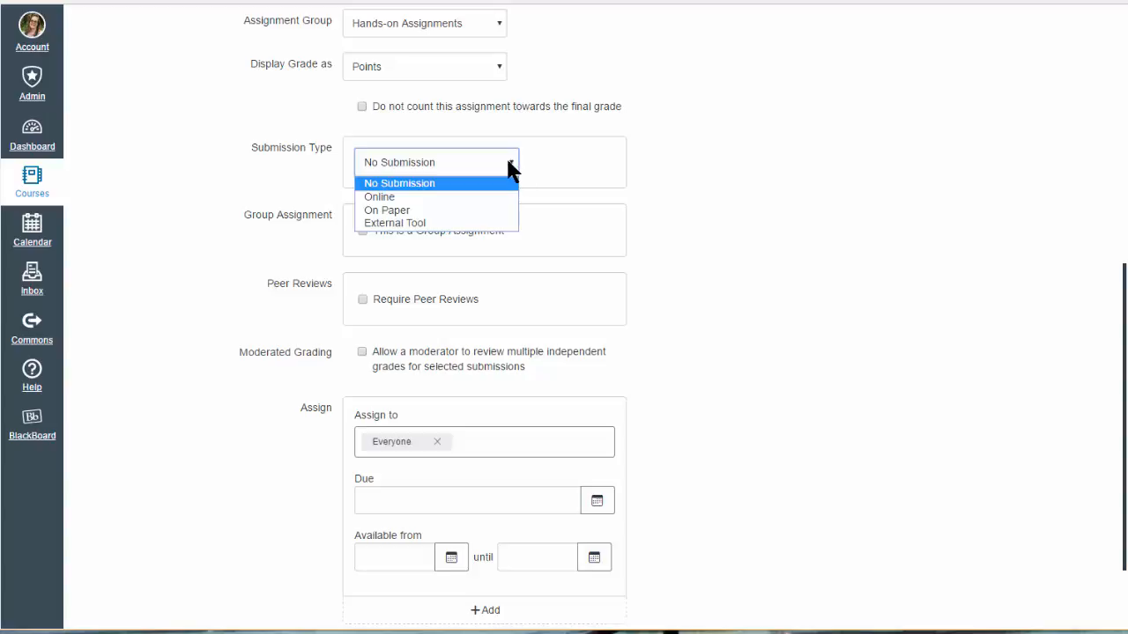
{"action": "left_click", "coordinate": [463, 197]}
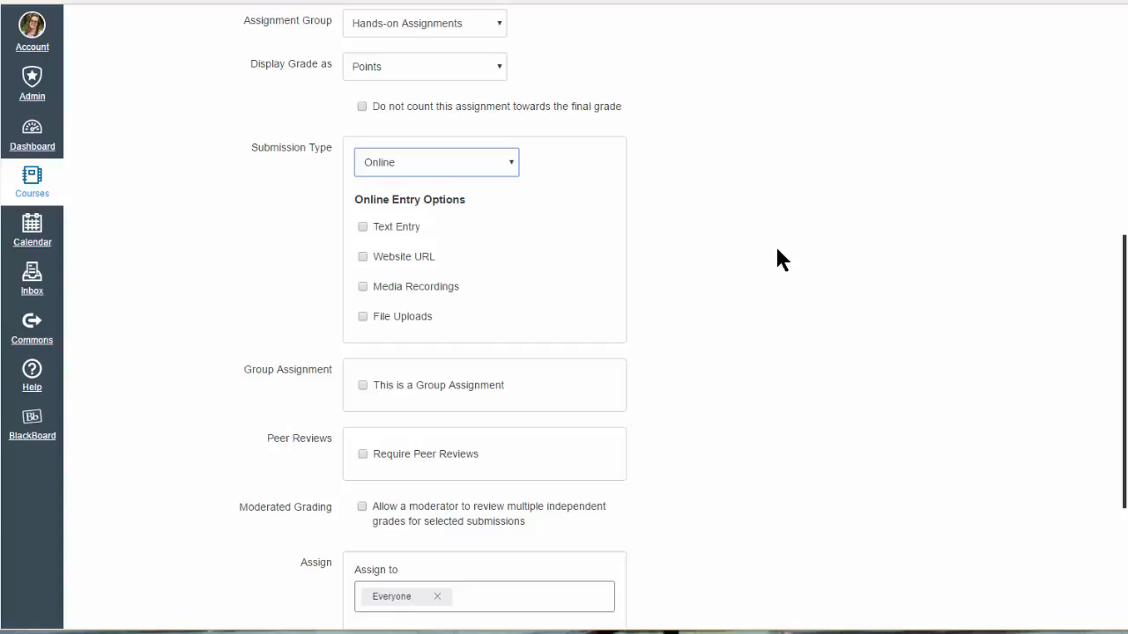
{"action": "left_click", "coordinate": [363, 317]}
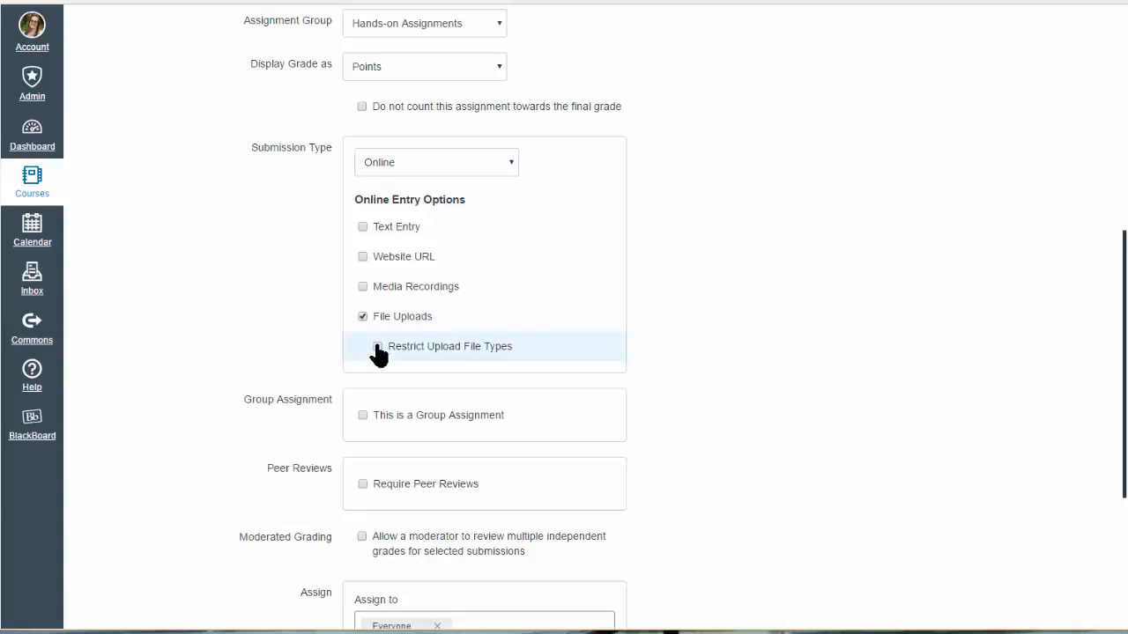
Restrict the upload file types to doc,docx,rtf,pdf, and save and publish the assignment.
{"action": "left_click", "coordinate": [377, 348]}
{"action": "left_click", "coordinate": [396, 370]}
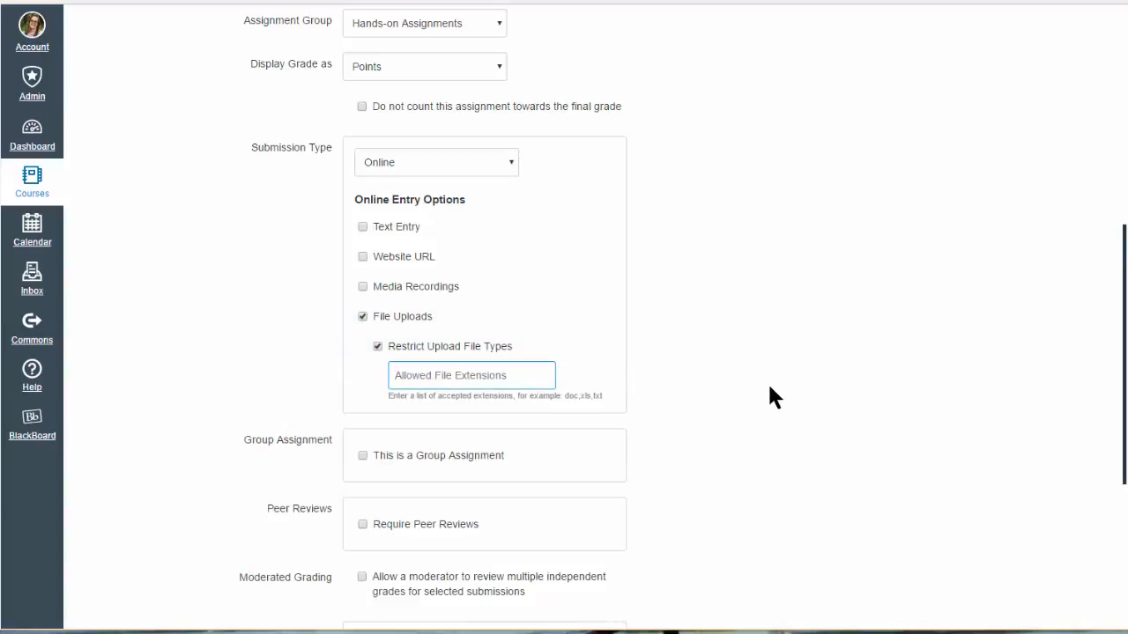
{"action": "type", "text": "doc"}
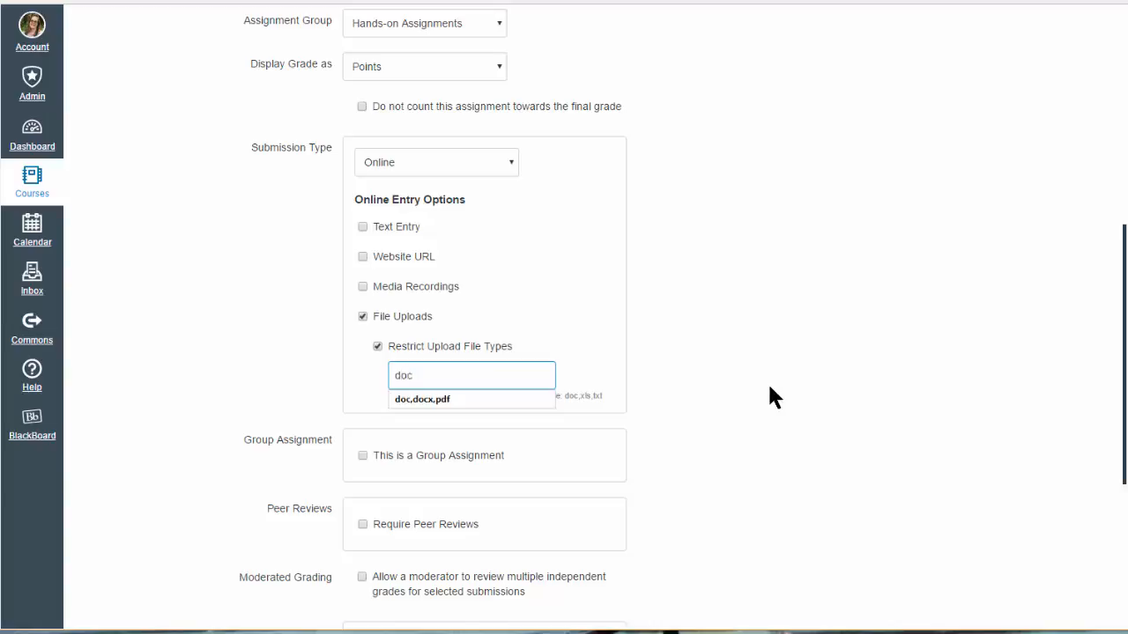
{"action": "type", "text": ",docx,rtf,"}
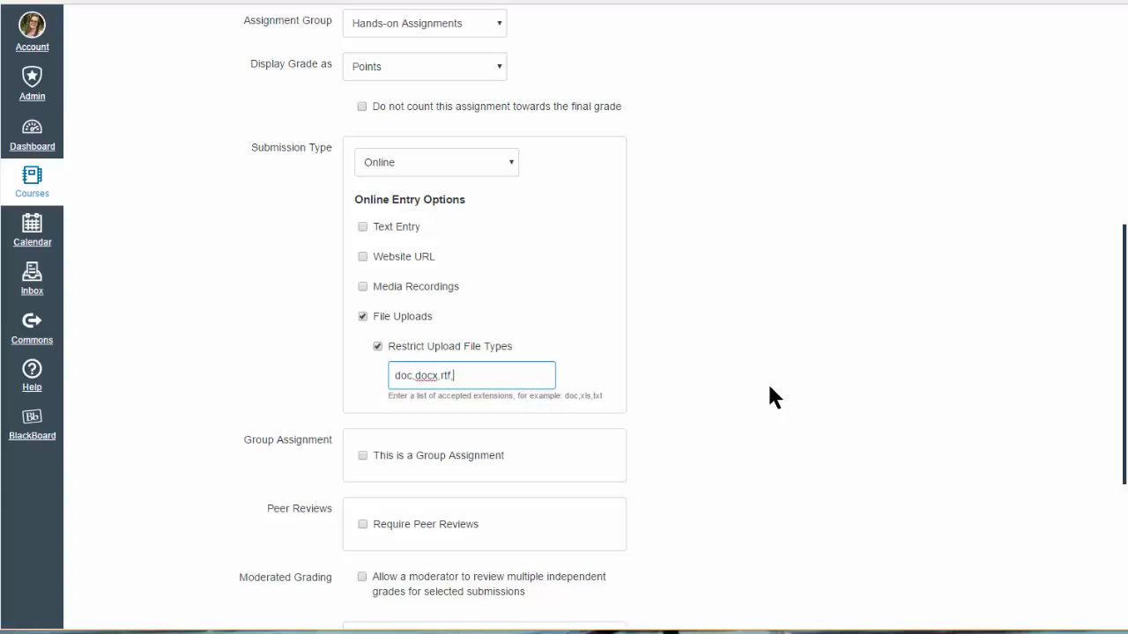
{"action": "type", "text": "pdf"}
{"action": "left_click_drag", "start_coordinate": [1125, 327], "coordinate": [1117, 487]}
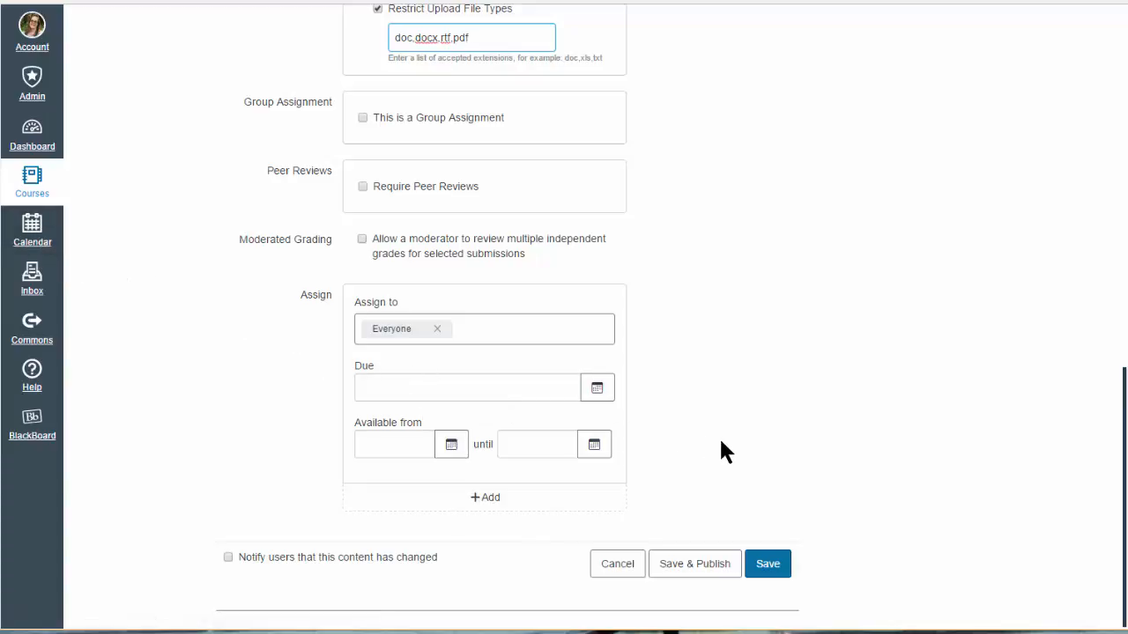
{"action": "left_click", "coordinate": [691, 571]}
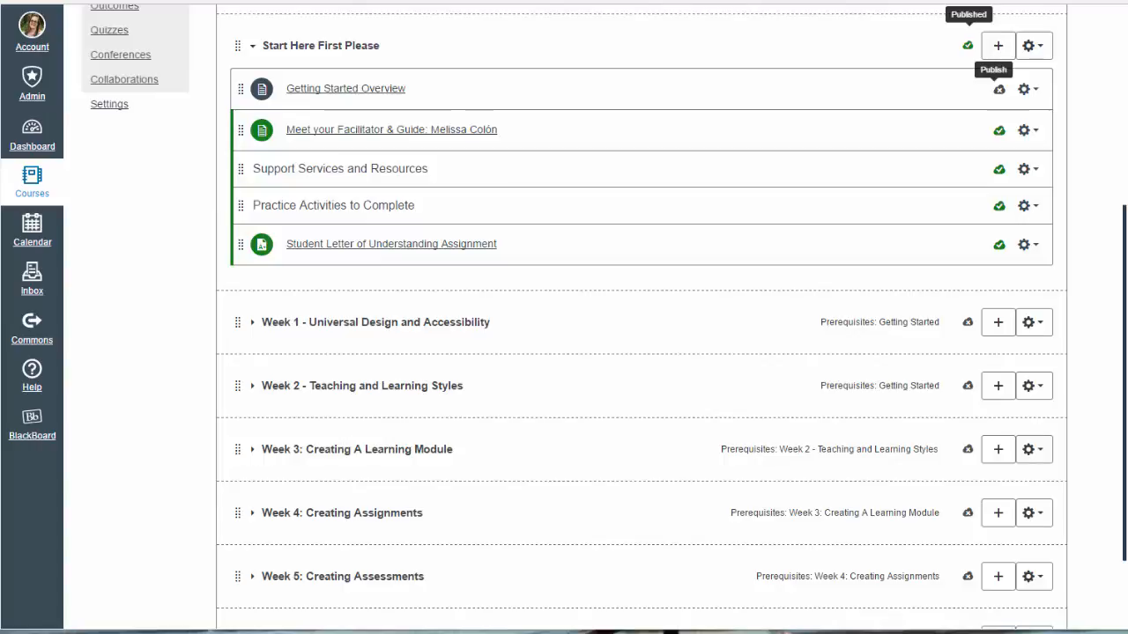
Check the Student Letter of Understanding Assignment from the "Start Here First Please" module in Student View, and leave Student View.
{"action": "left_click", "coordinate": [111, 106]}
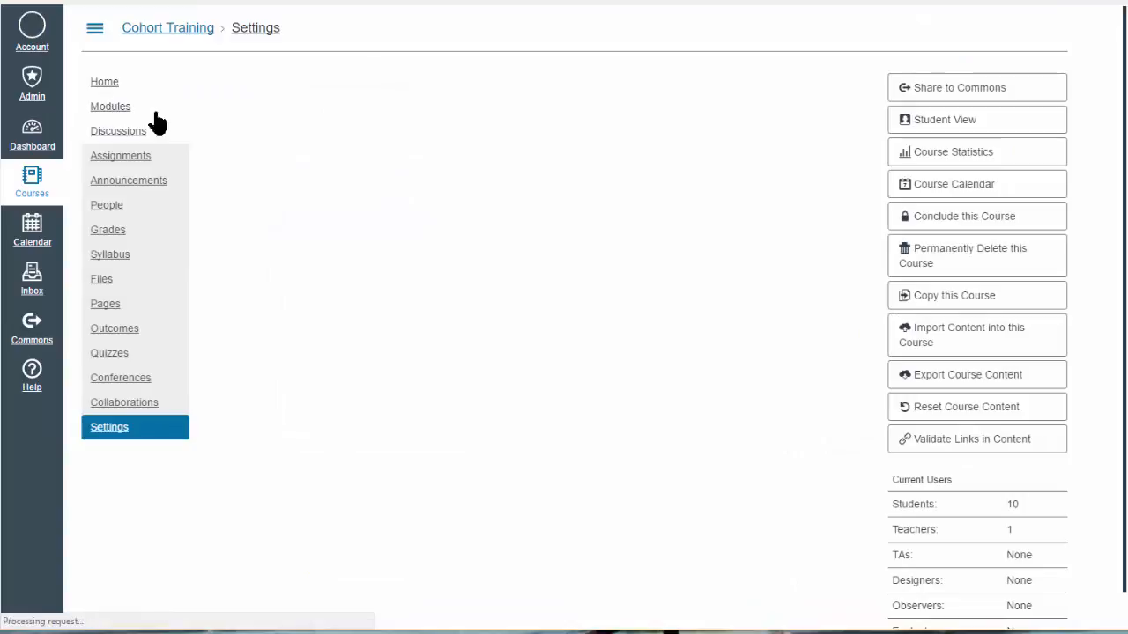
{"action": "left_click", "coordinate": [967, 130]}
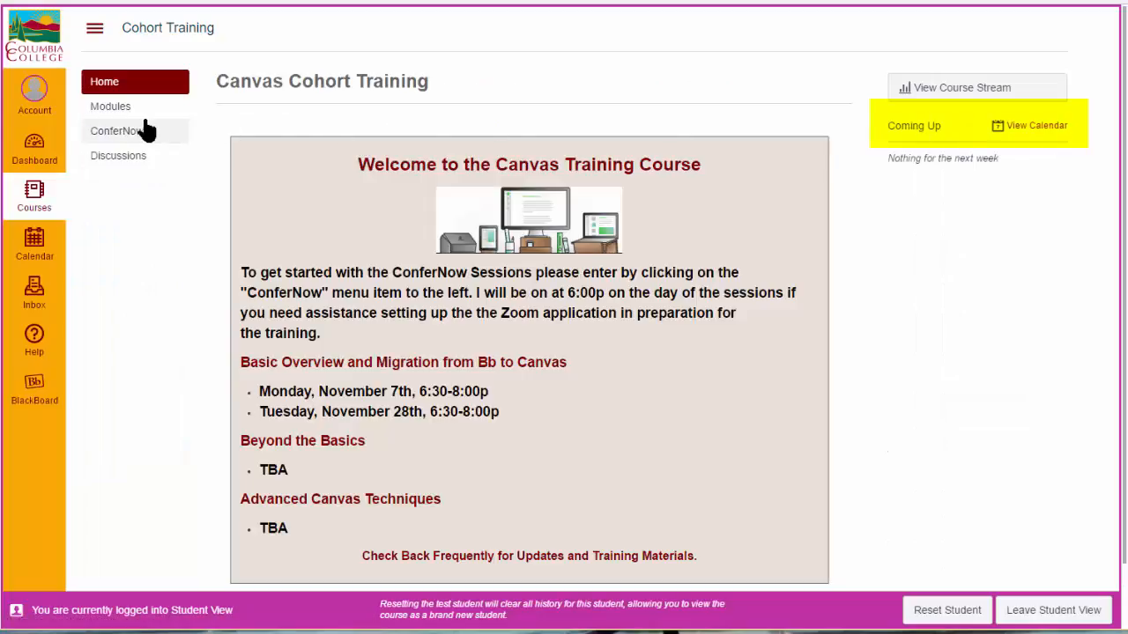
{"action": "left_click", "coordinate": [110, 107]}
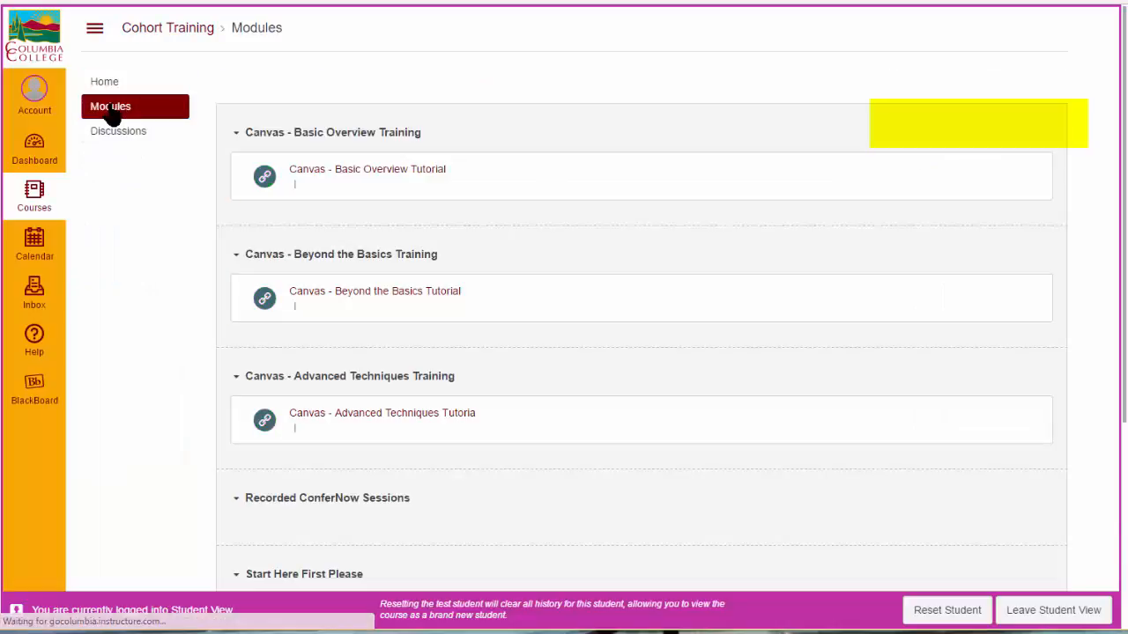
{"action": "left_click_drag", "start_coordinate": [1123, 175], "coordinate": [1124, 408]}
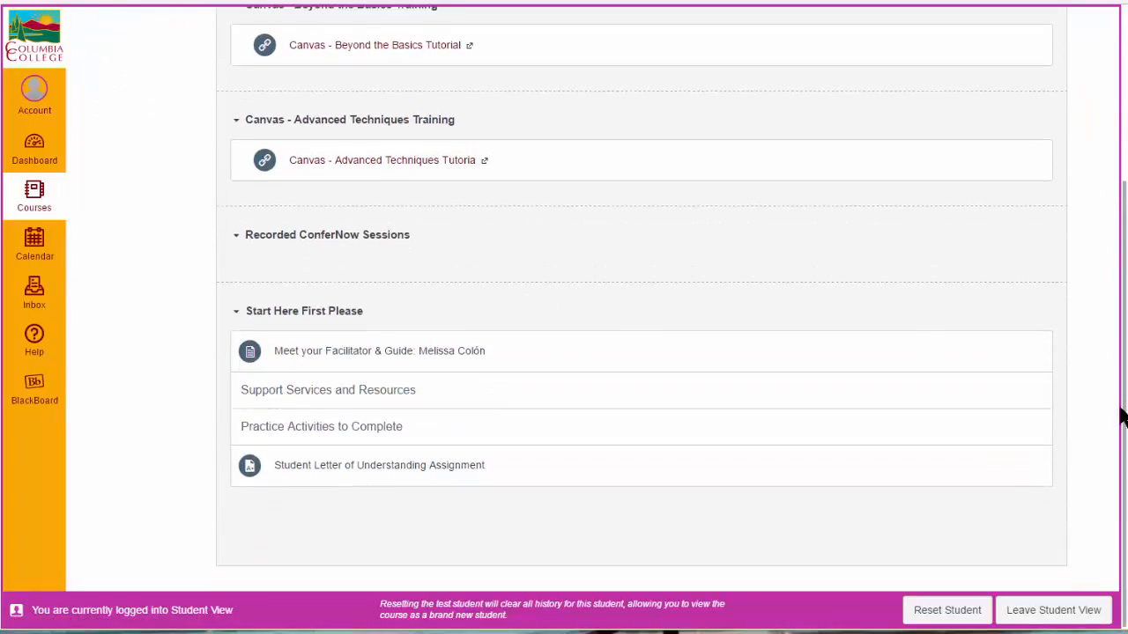
{"action": "left_click", "coordinate": [384, 473]}
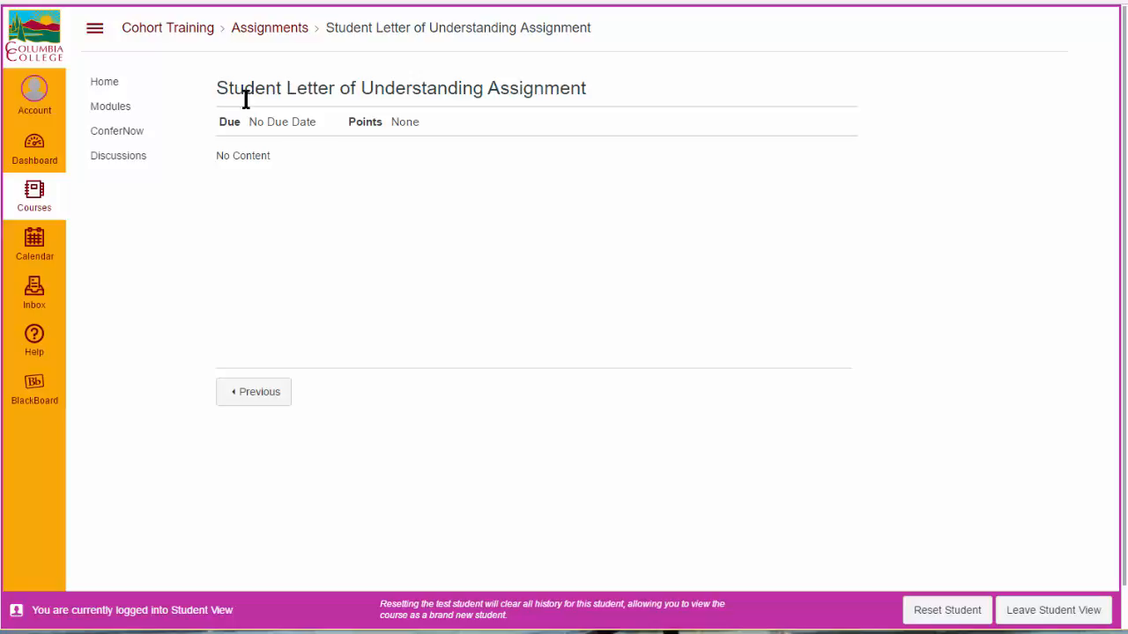
{"action": "left_click", "coordinate": [1052, 617]}
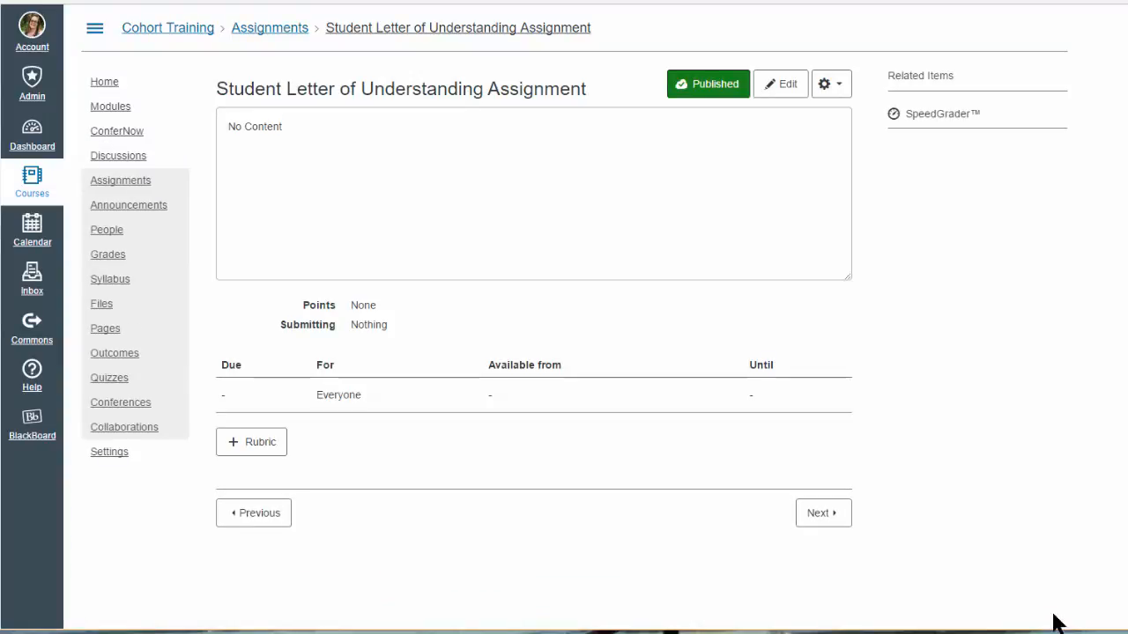
Look up the SpeedGrader option for the half-way point survey column in the course gradebook, and return to the course home page.
{"action": "left_click", "coordinate": [113, 257]}
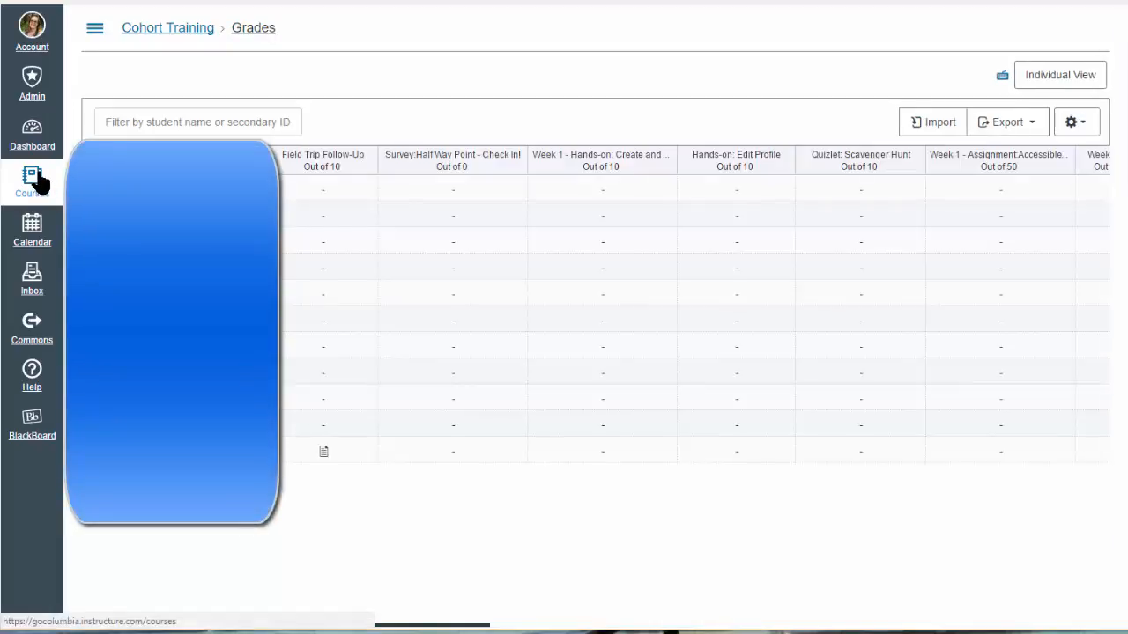
{"action": "left_click", "coordinate": [520, 169]}
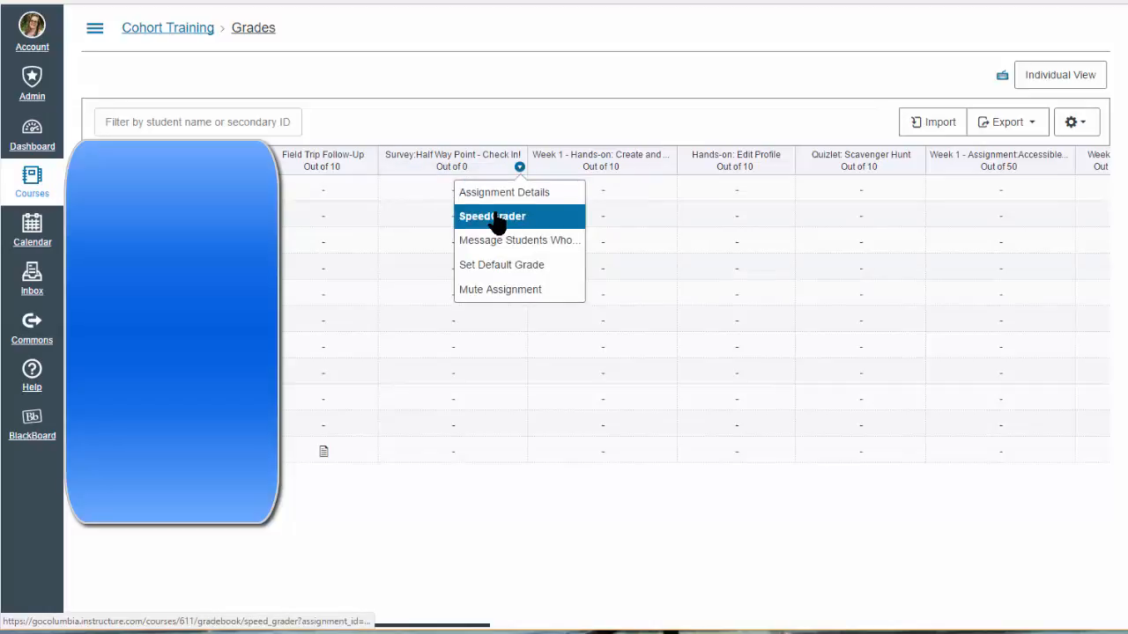
{"action": "left_click", "coordinate": [176, 32]}
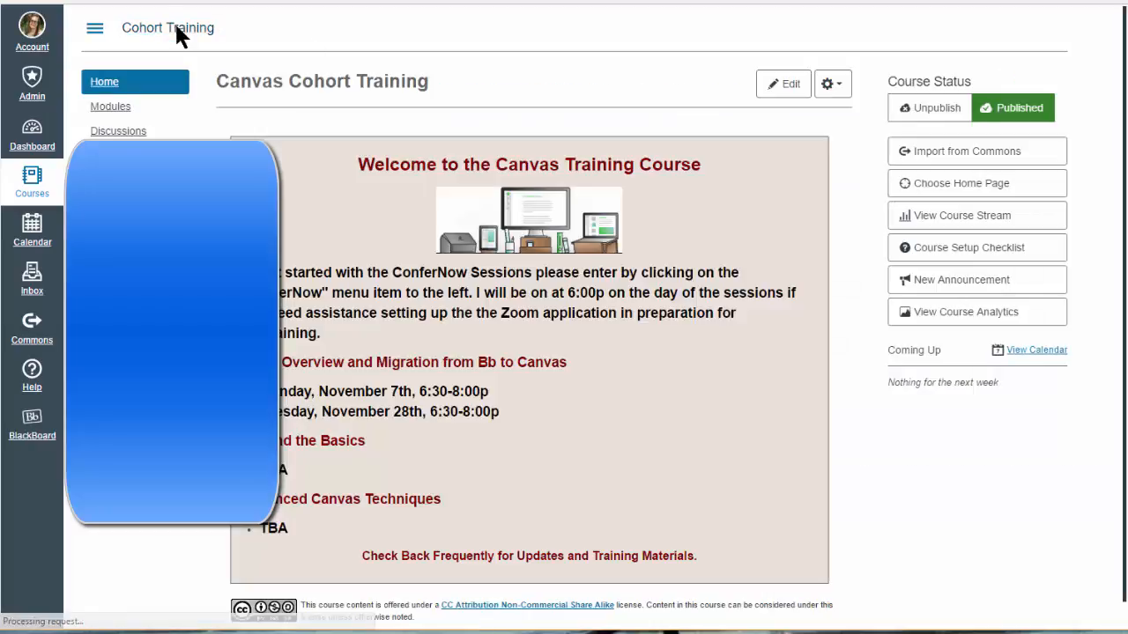
Open the Student Letter of Understanding Assignment from the "Start Here First Please" module in SpeedGrader.
{"action": "left_click", "coordinate": [115, 109]}
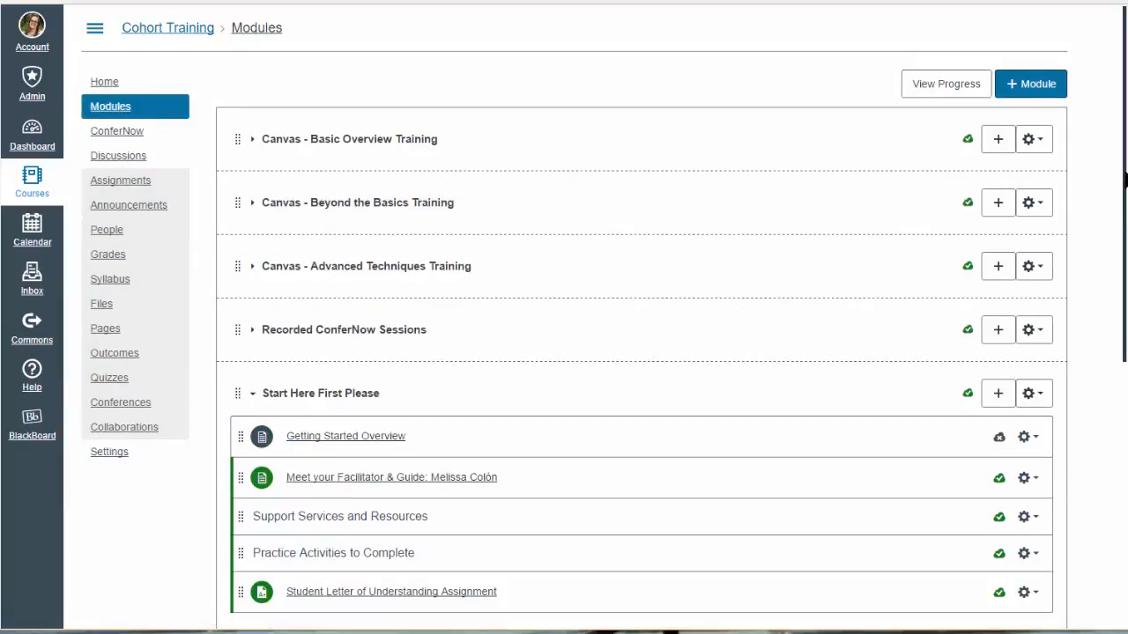
{"action": "left_click_drag", "start_coordinate": [1124, 189], "coordinate": [1123, 401]}
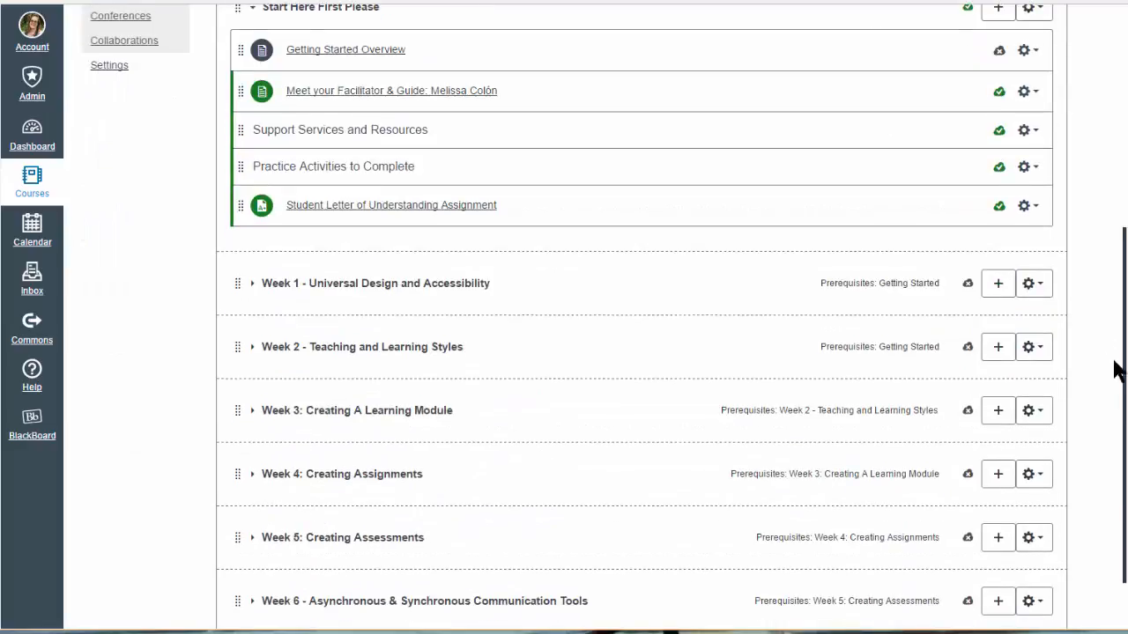
{"action": "left_click", "coordinate": [1031, 207]}
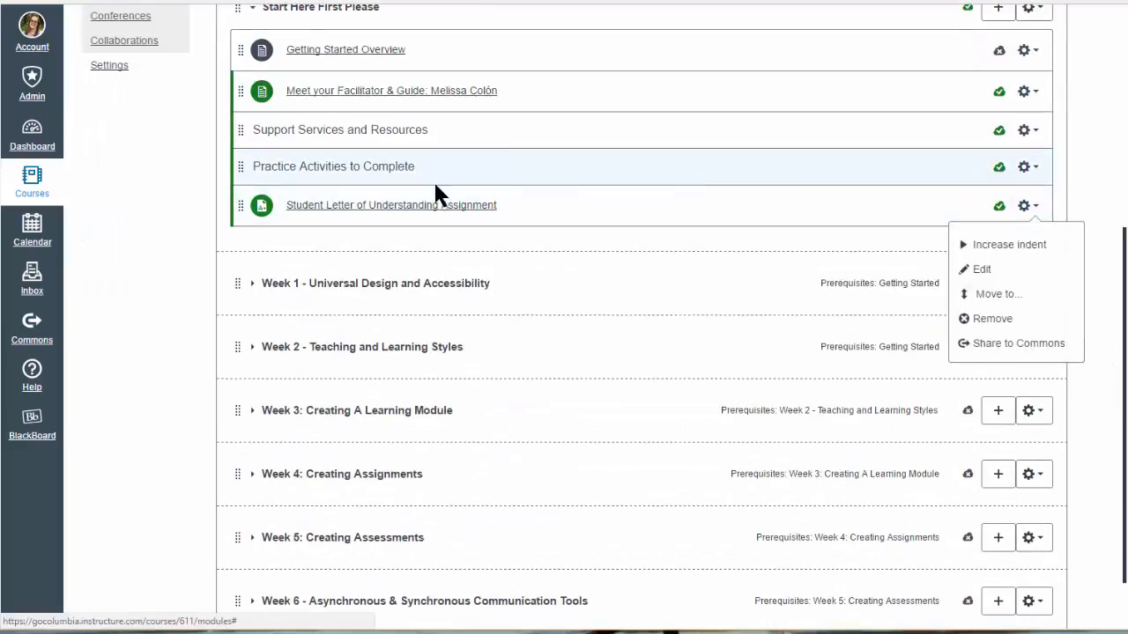
{"action": "left_click", "coordinate": [373, 208]}
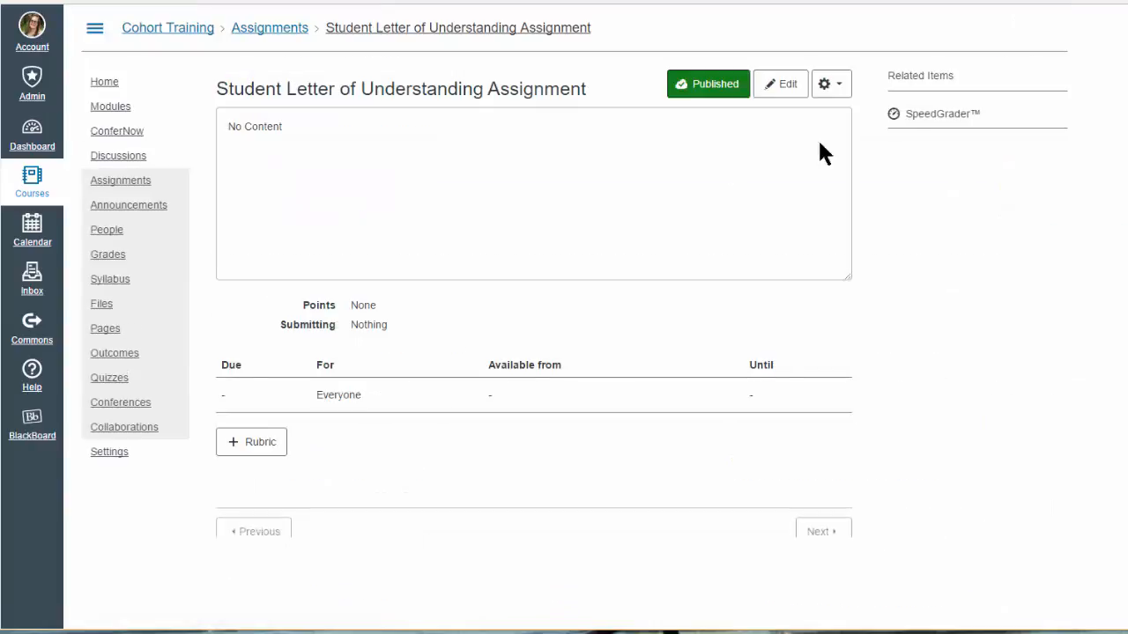
{"action": "left_click", "coordinate": [954, 118]}
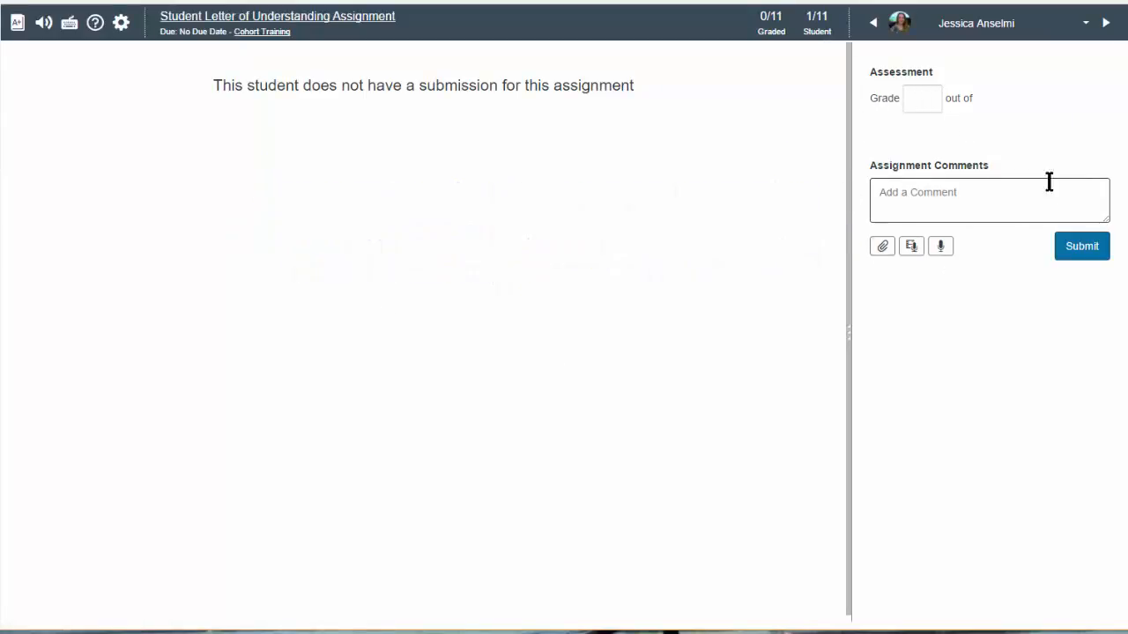
Examine the grade field, the comment box and the Record/Upload Media Comment dialog for the first student, and close the dialog.
{"action": "left_click", "coordinate": [907, 195]}
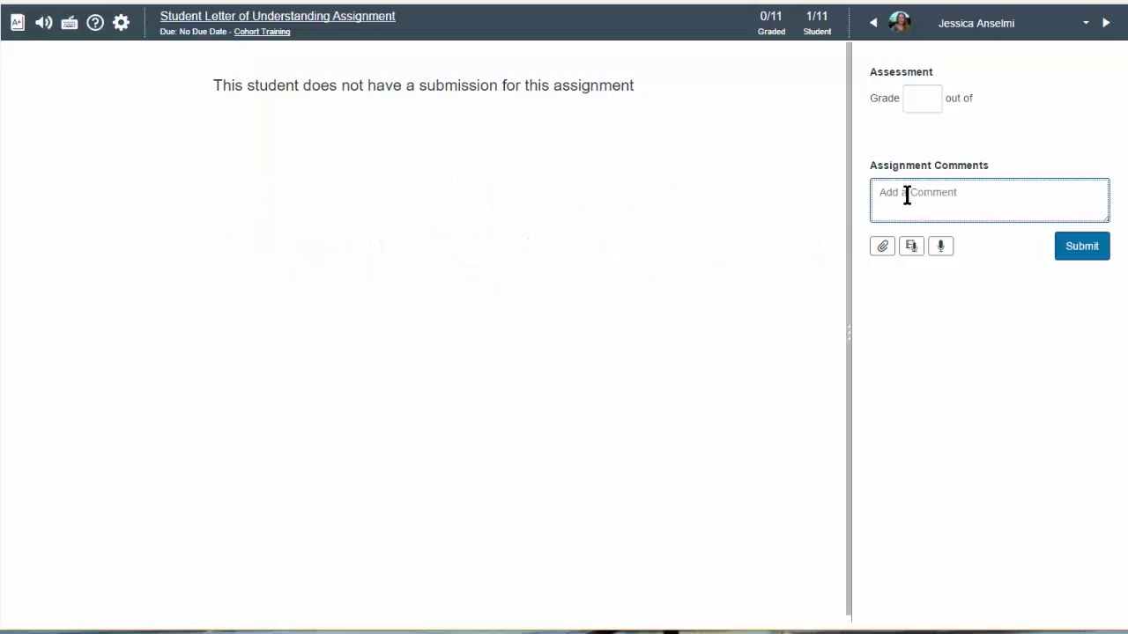
{"action": "left_click", "coordinate": [909, 94]}
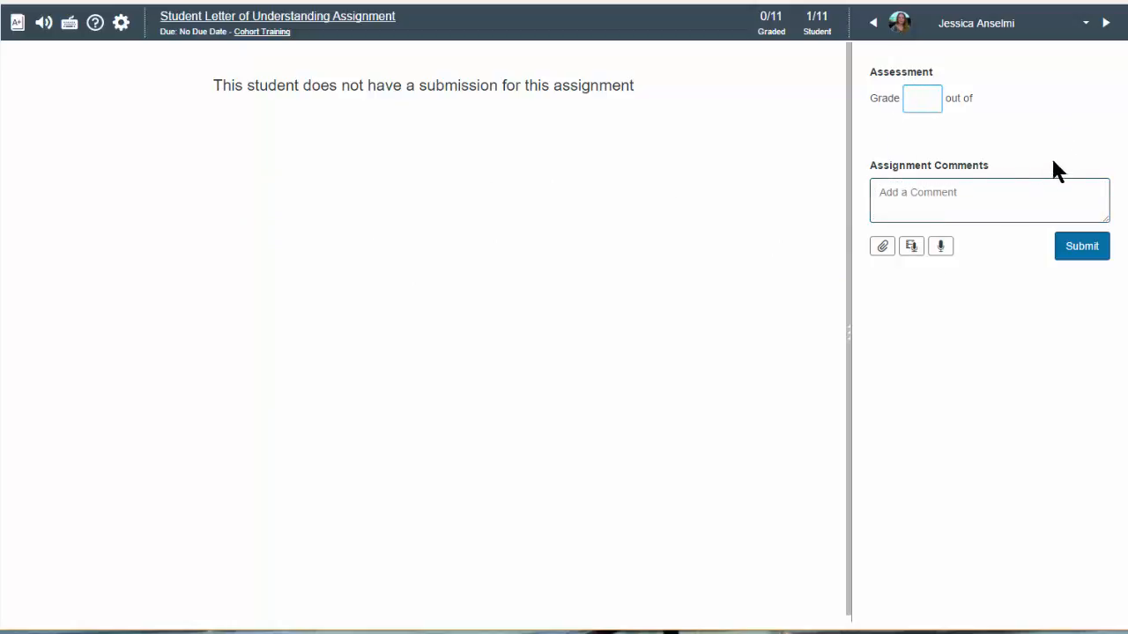
{"action": "left_click", "coordinate": [911, 249]}
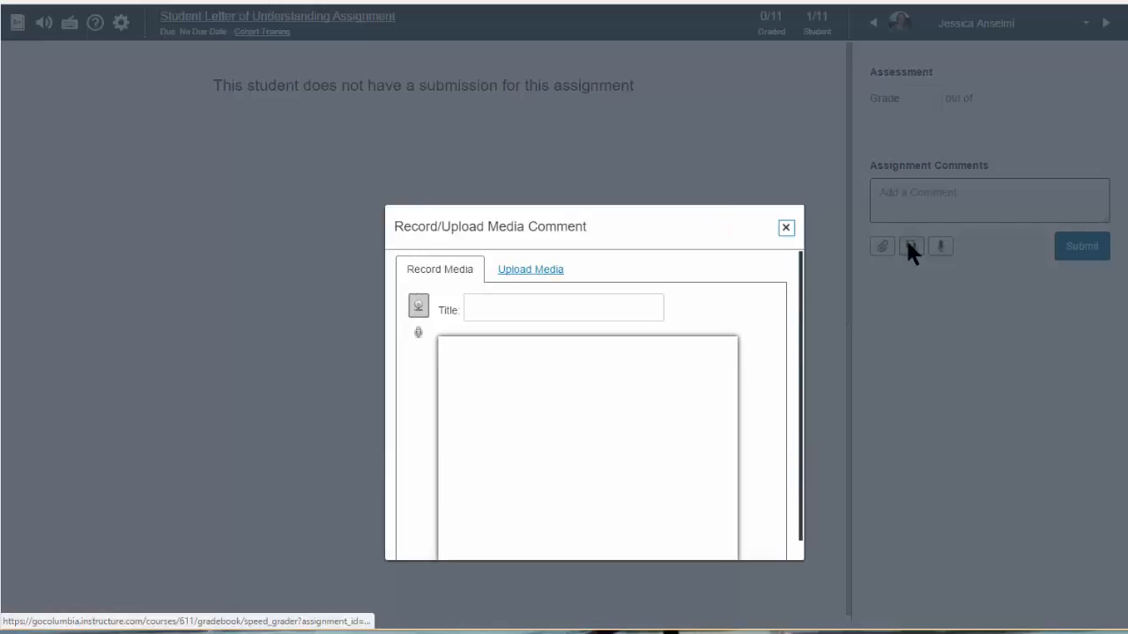
{"action": "left_click_drag", "start_coordinate": [675, 224], "coordinate": [669, 72]}
{"action": "left_click_drag", "start_coordinate": [796, 237], "coordinate": [796, 296]}
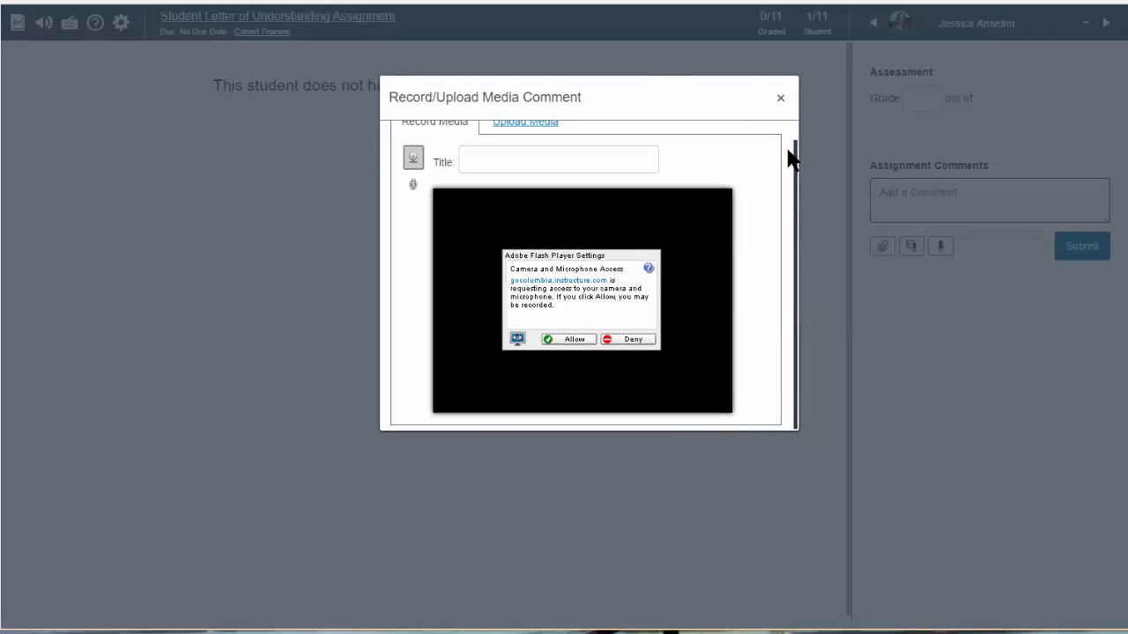
{"action": "left_click", "coordinate": [781, 98]}
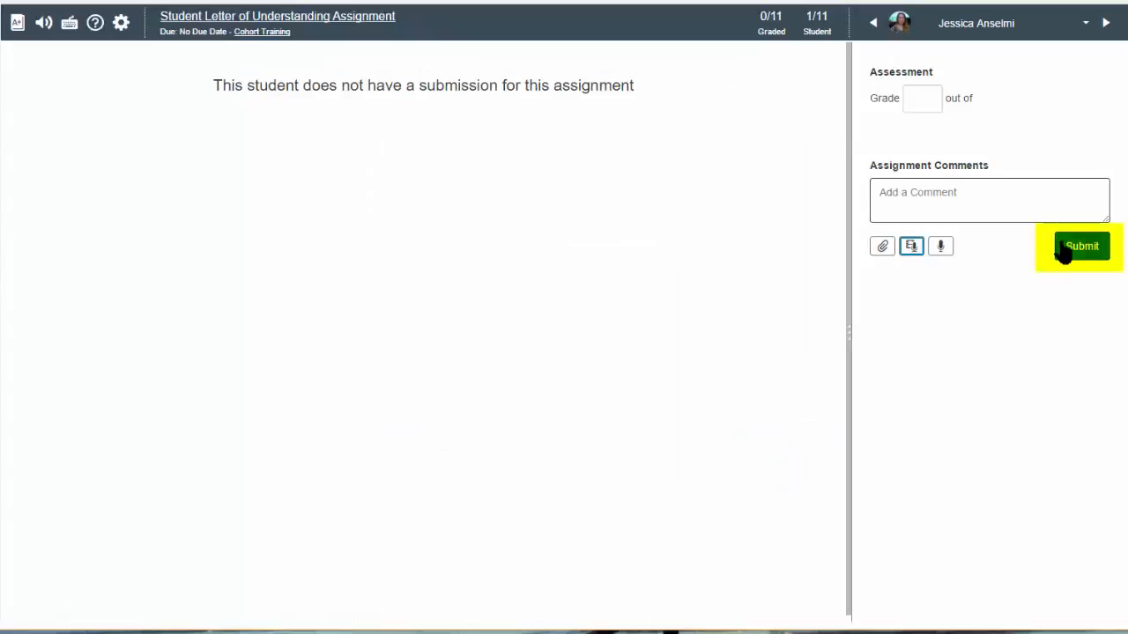